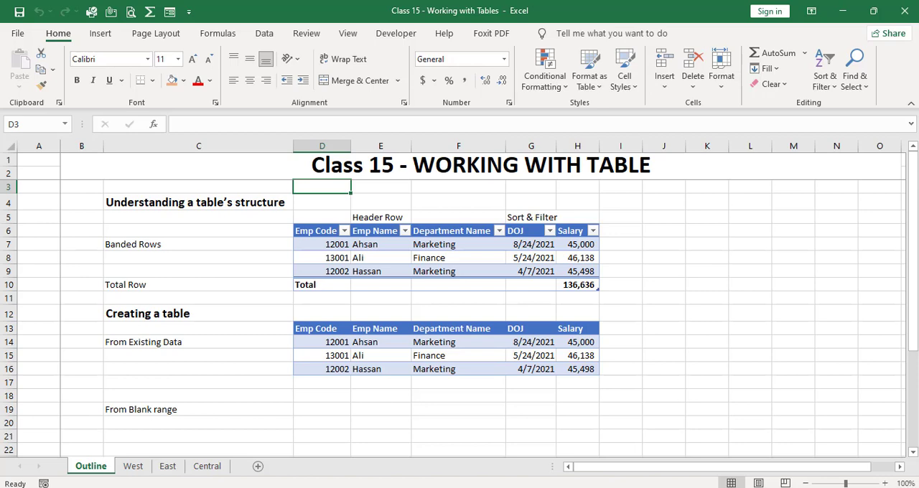
Examine the employee records in the data rows of the table under Understanding a table's structure.
left_click(321, 244)
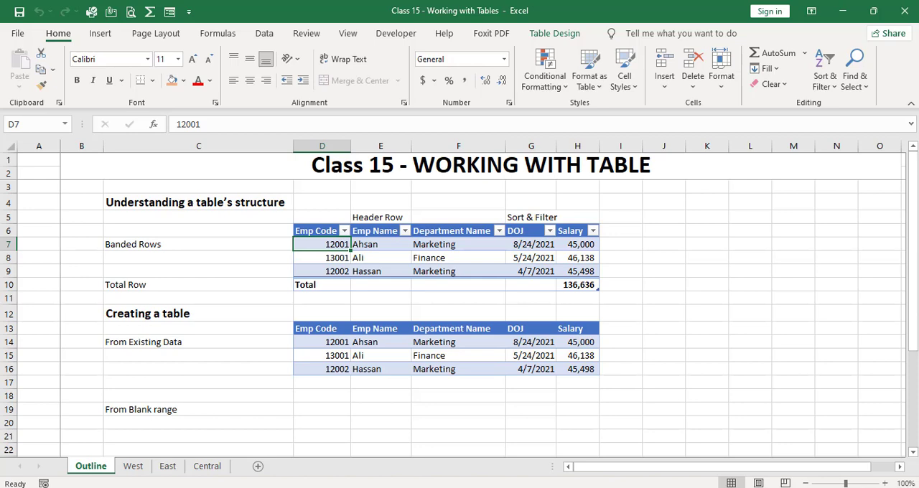
key("Right")
key("Right")
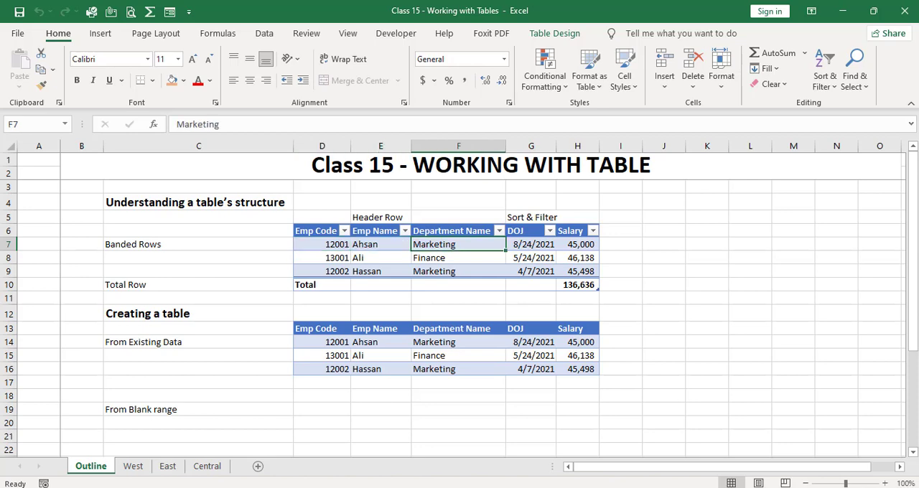
key("Right")
key("Right")
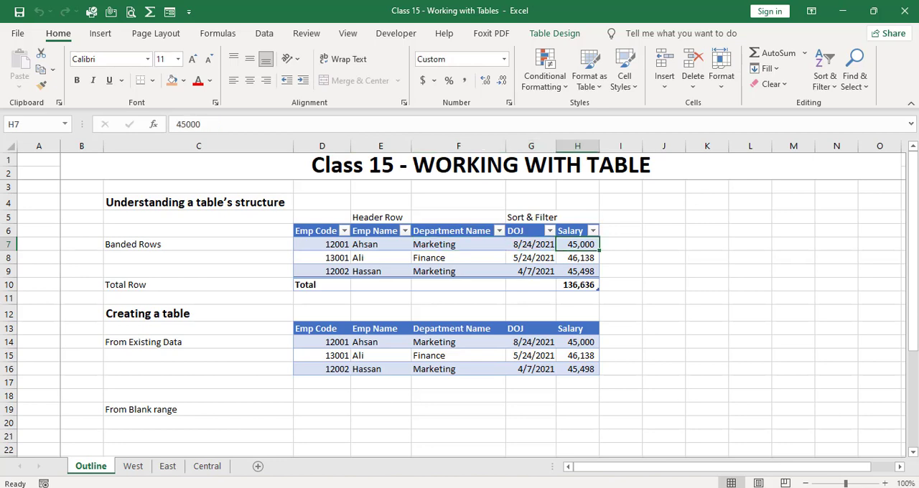
key("Left")
key("Left")
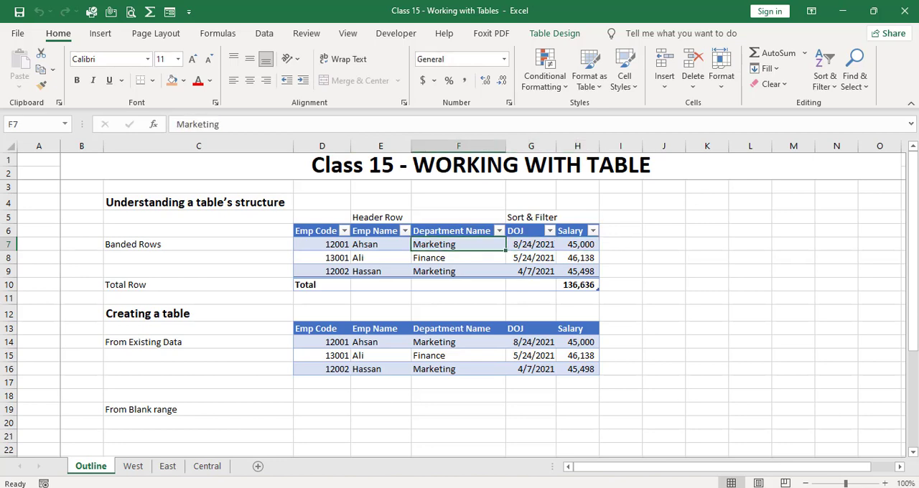
left_click(531, 258)
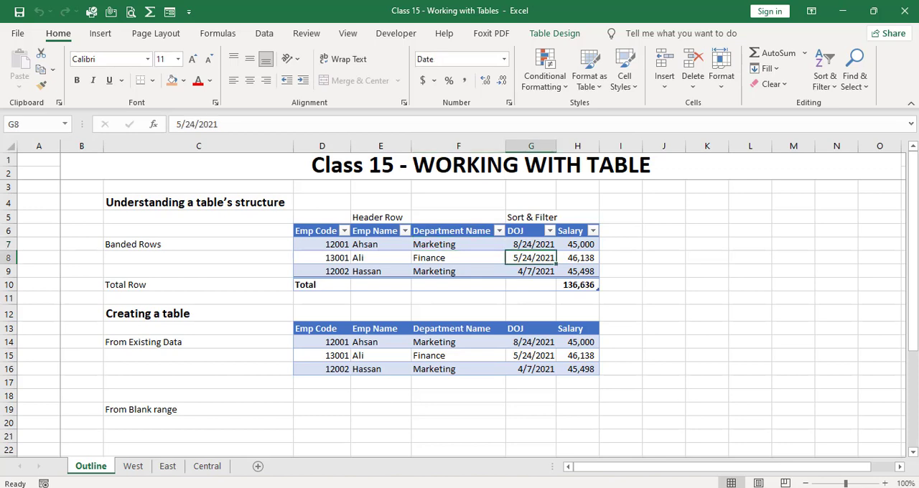
key("Down")
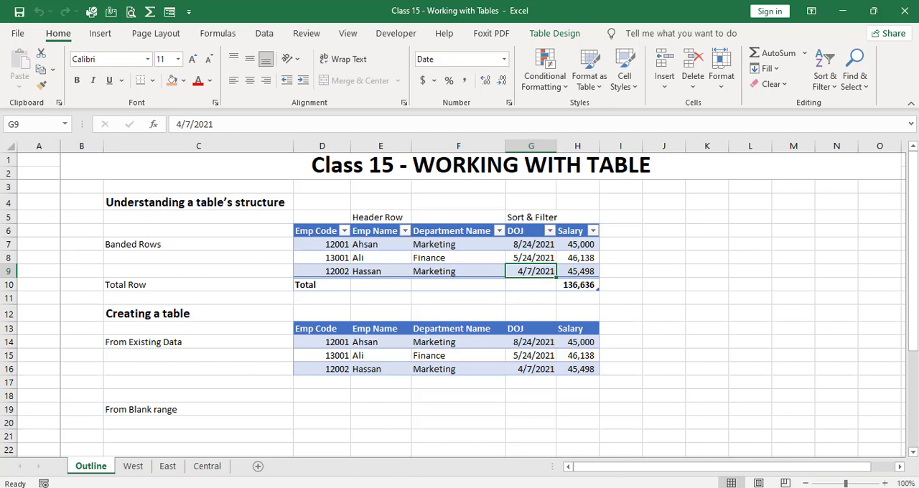
Examine the table's header cells, banded rows and the Salary formula in its total row.
left_click(317, 231)
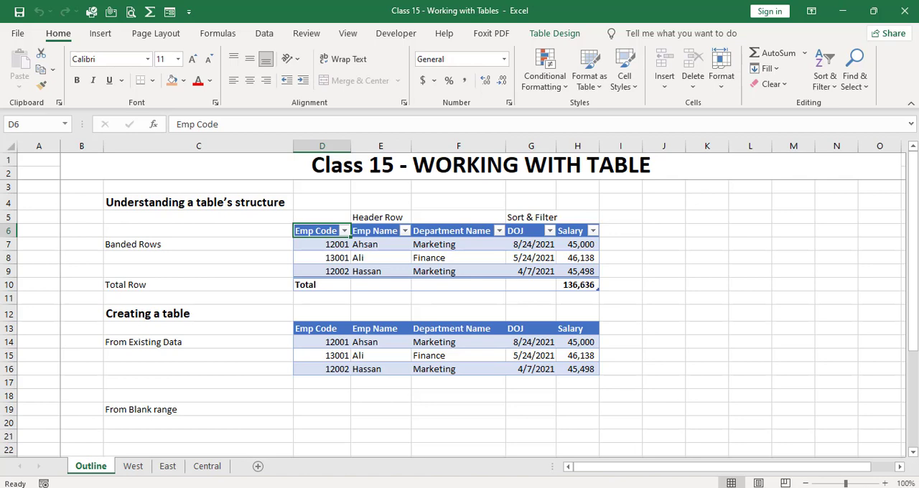
left_click(380, 231)
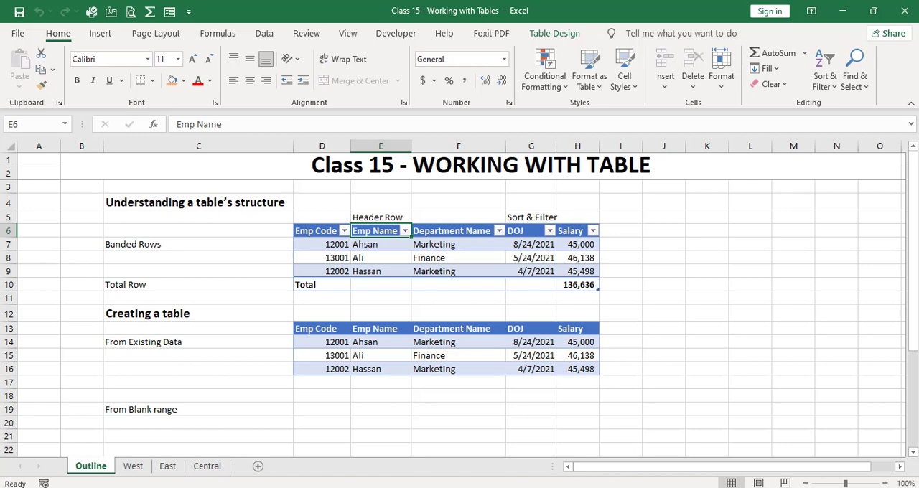
left_click(380, 244)
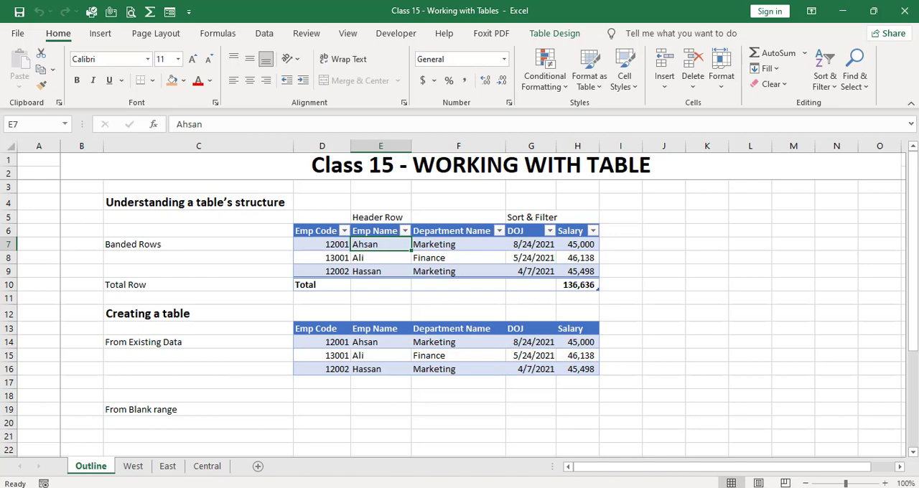
key("Down")
key("Down")
key("Right")
key("Right")
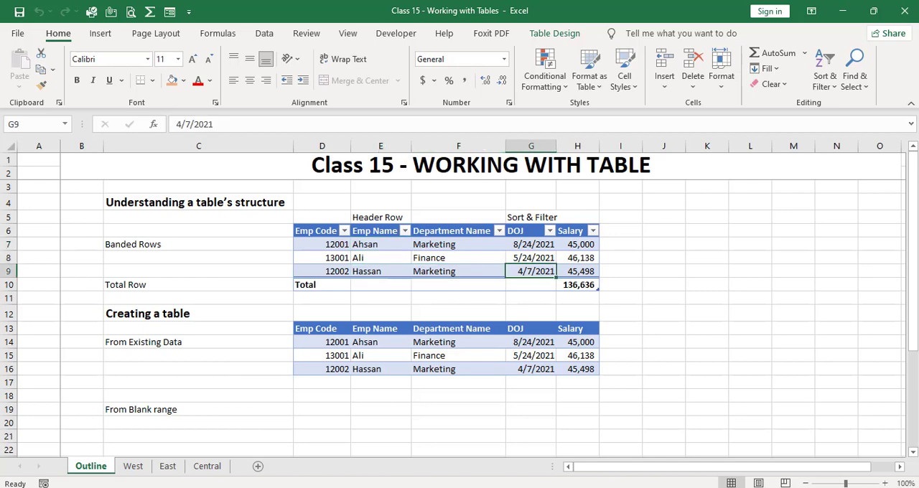
key("Down")
key("Right")
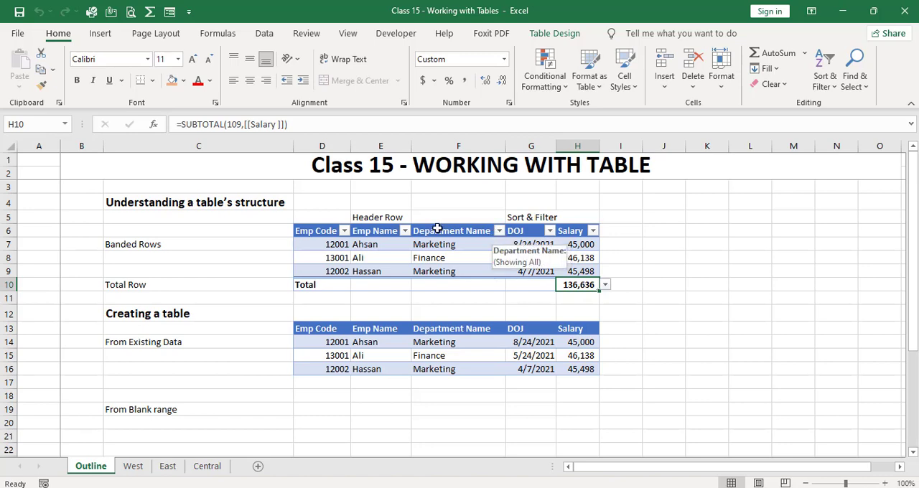
Review the Department Name column's sort and filter options and the functions offered for the Salary total, including More Functions.
left_click(499, 231)
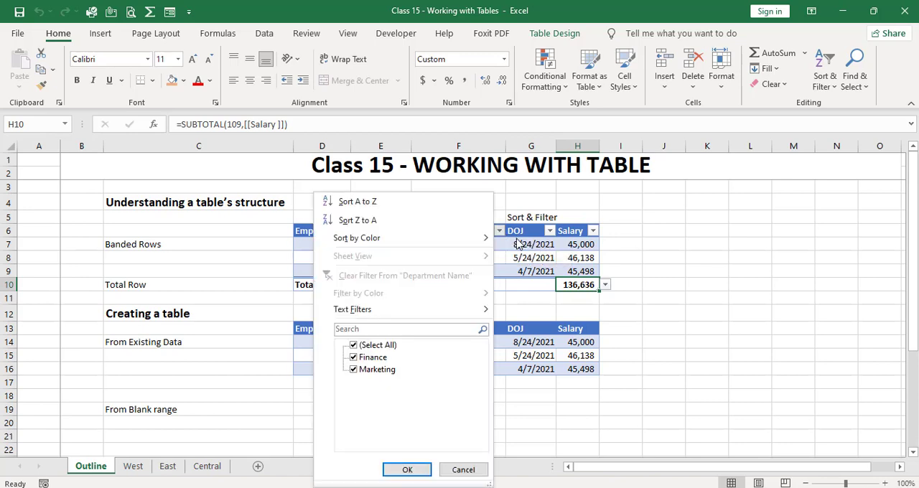
left_click(517, 247)
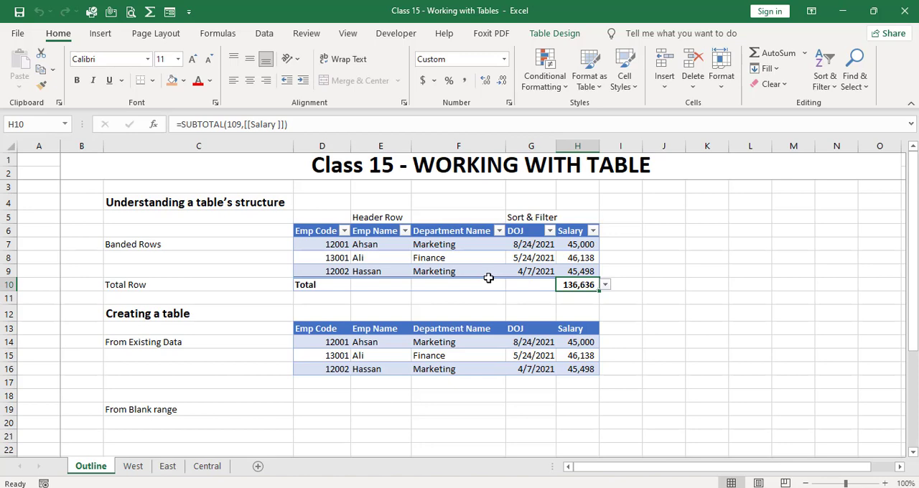
left_click(605, 285)
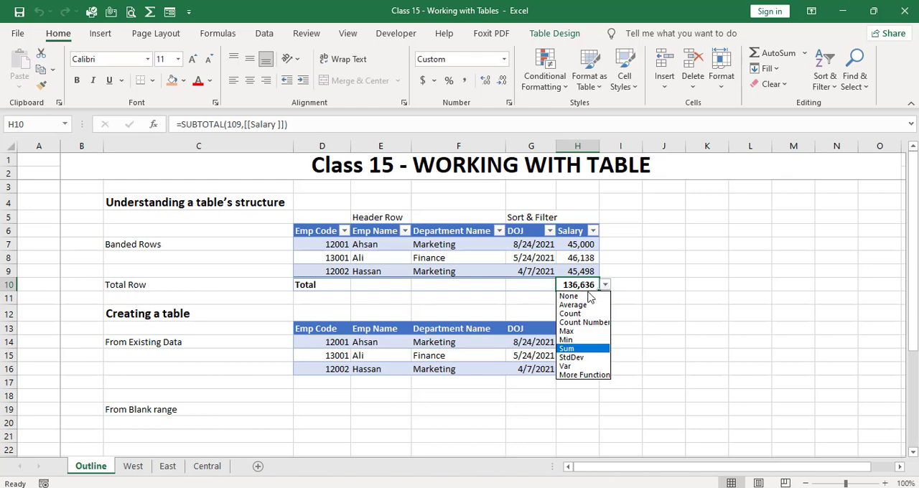
left_click(595, 376)
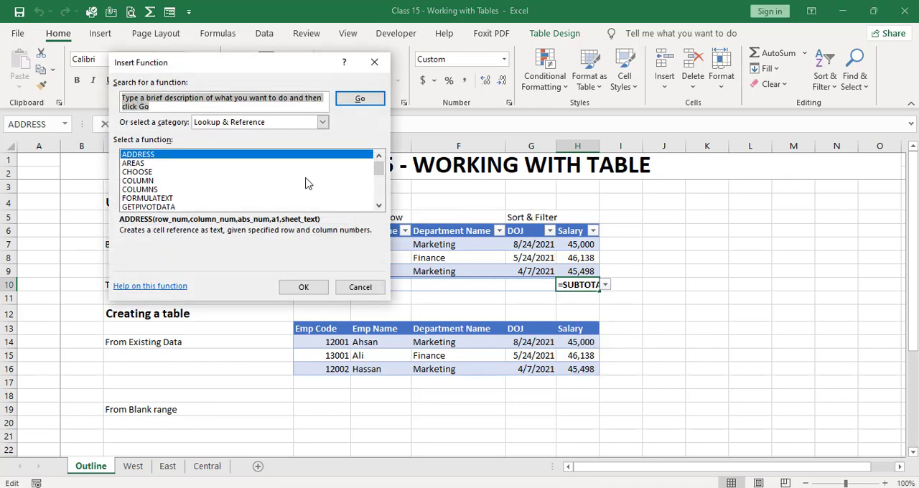
left_click(359, 287)
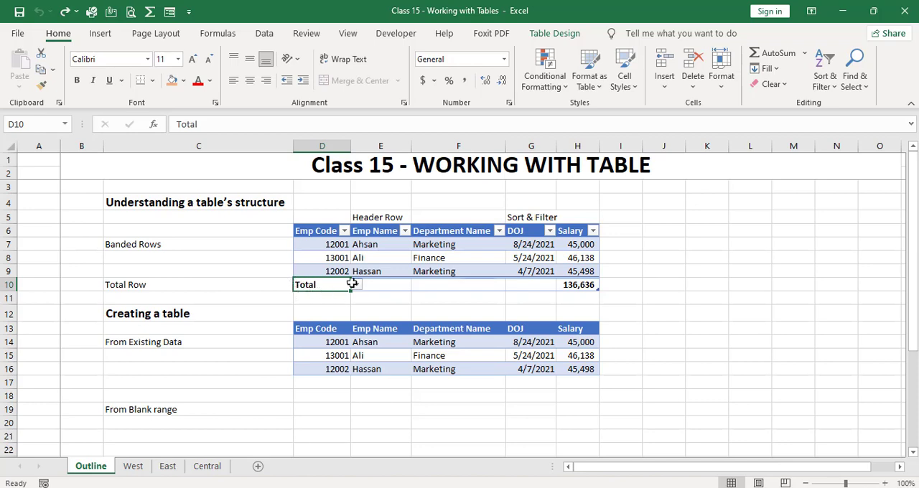
Turn the Filter Button and Banded Rows options of the first table off and back on.
left_click(374, 260)
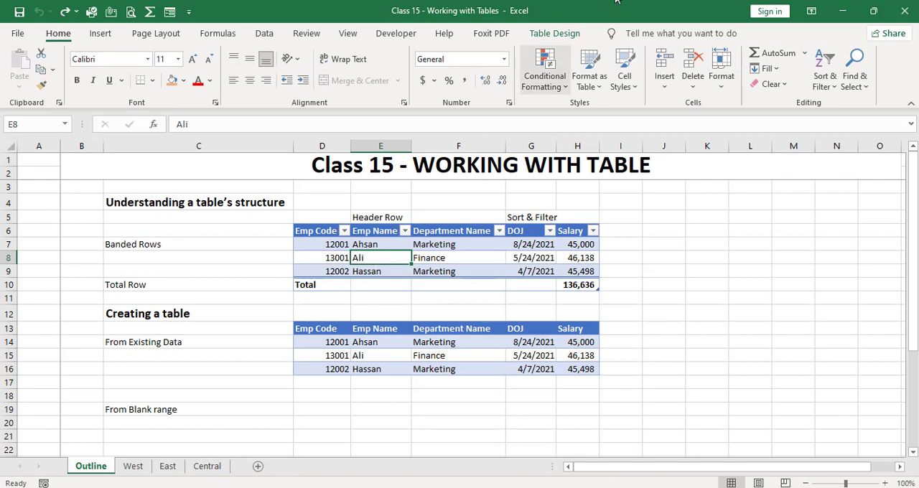
left_click(564, 36)
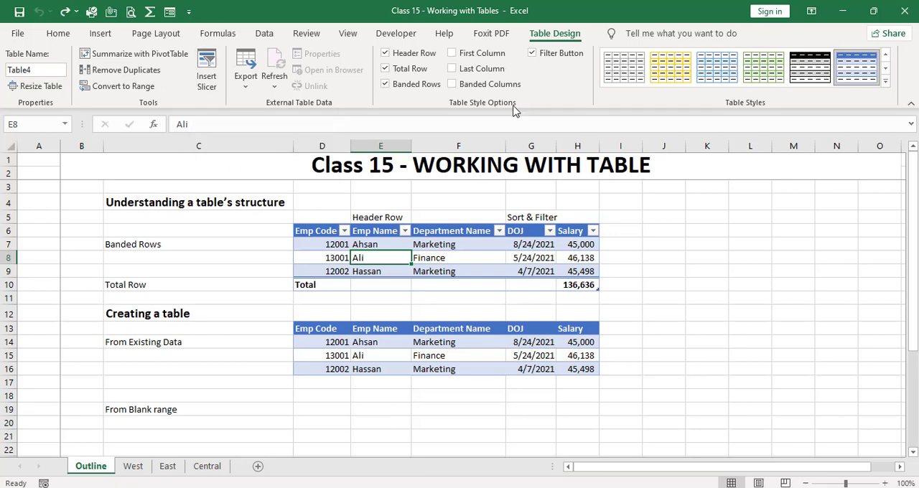
left_click(532, 54)
left_click(531, 53)
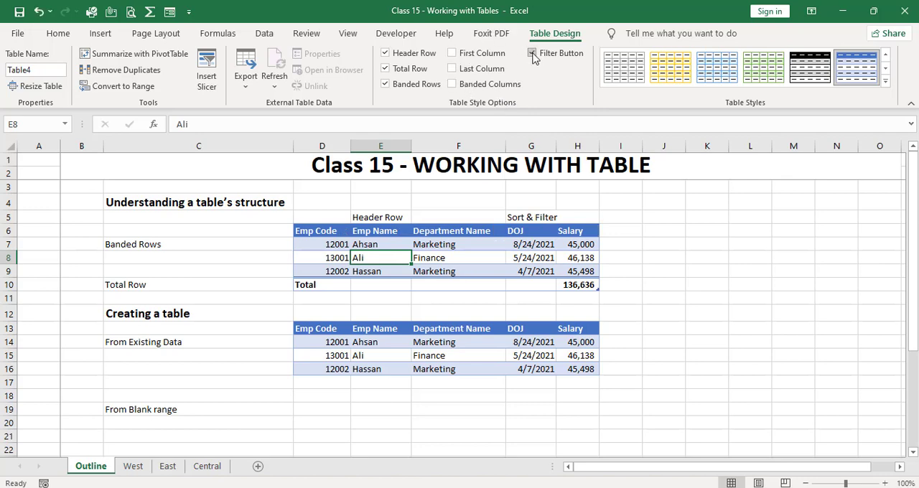
left_click(392, 86)
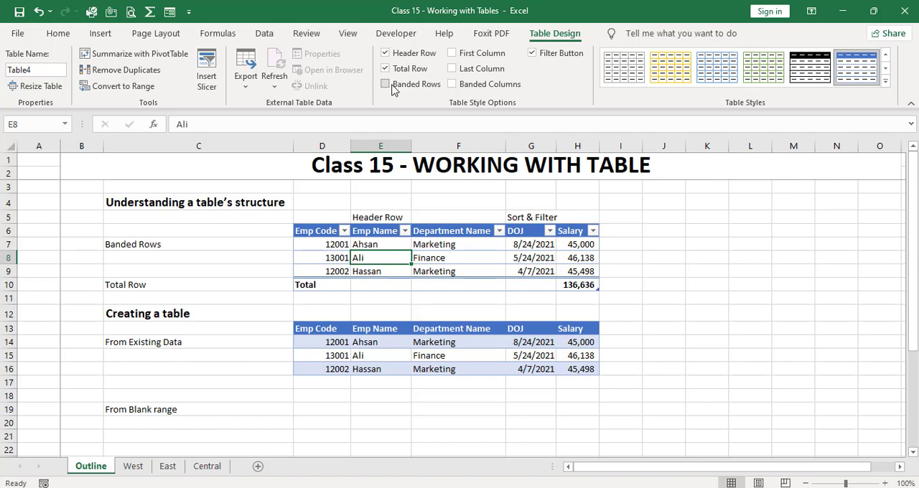
left_click(392, 86)
Try turning off the first table's Total Row but decline the change, and switch its Header Row off and back on.
left_click(385, 70)
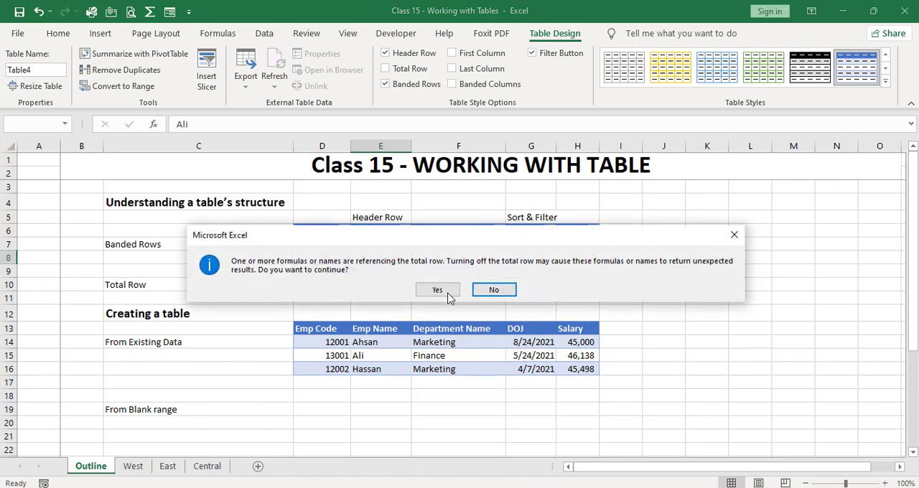
left_click(483, 296)
left_click(390, 57)
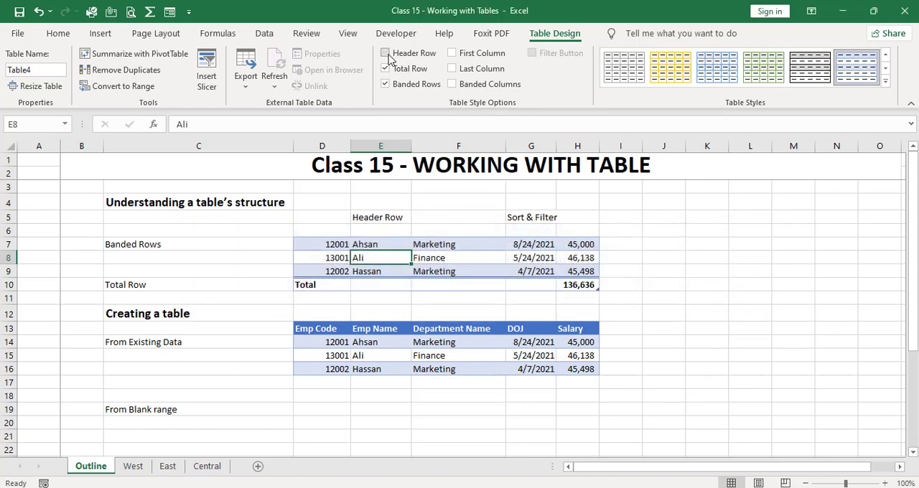
left_click(385, 54)
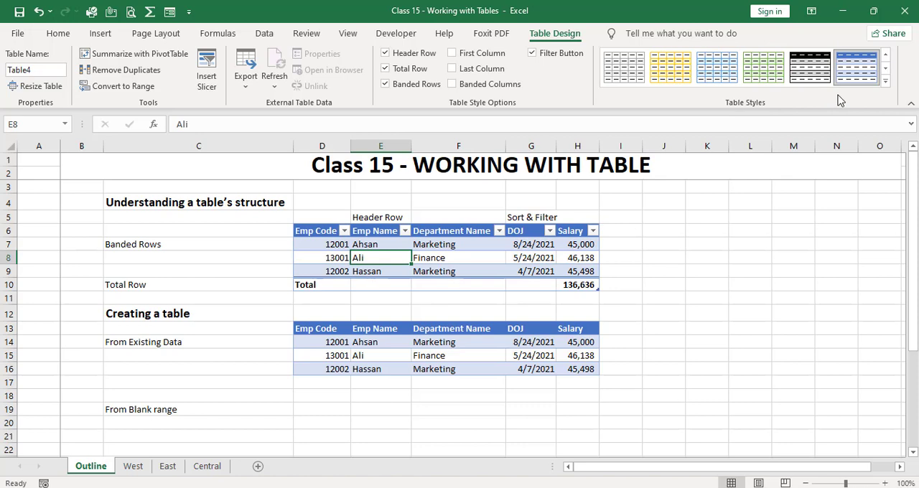
Look over the table style gallery and the New Table Style options without creating a style.
left_click(886, 81)
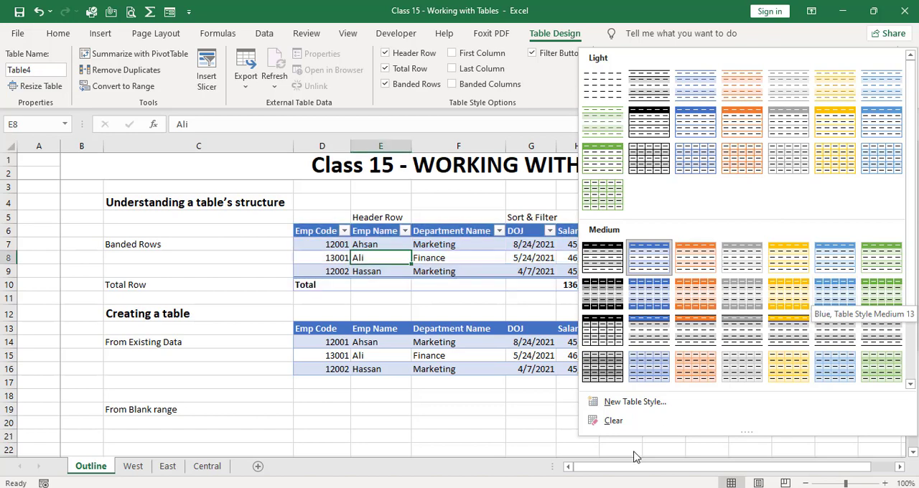
left_click(634, 402)
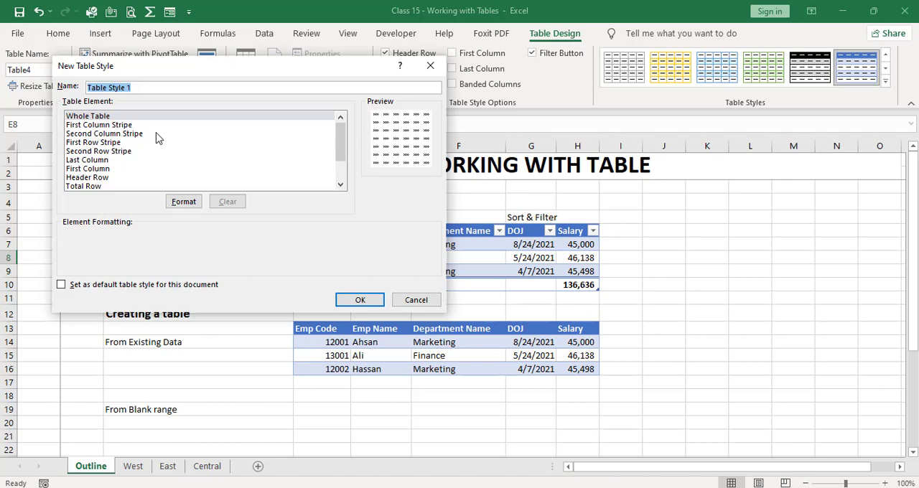
left_click(416, 300)
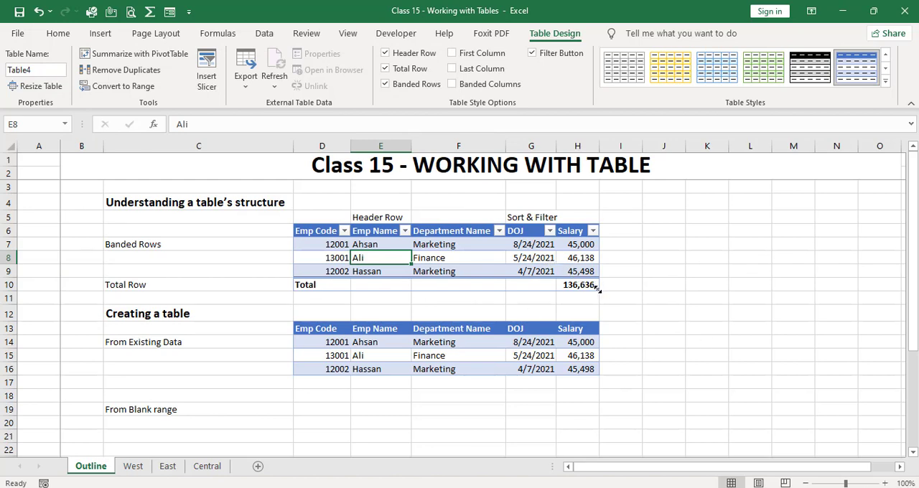
Extend the first table by two columns and one row so it reaches cell J11.
mouse_move(596, 288)
left_mouse_down()
mouse_move(610, 316)
mouse_move(583, 285)
left_mouse_up()
left_click_drag(596, 287, 681, 310)
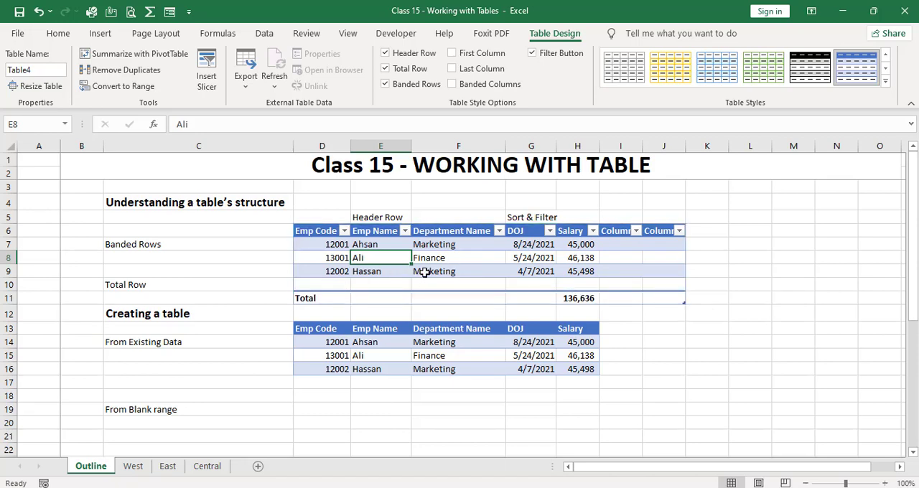
left_click(662, 232)
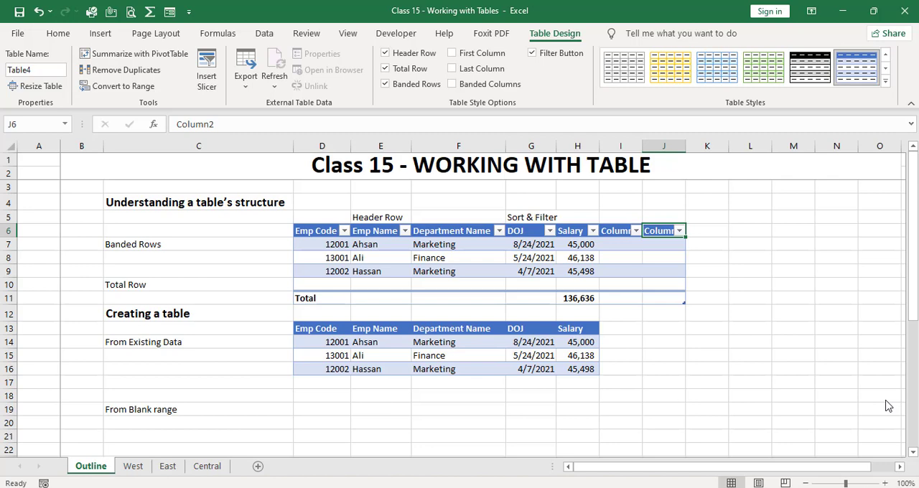
Convert the existing data in D13:H16 under Creating a table into a table with headers.
left_click_drag(917, 293, 917, 323)
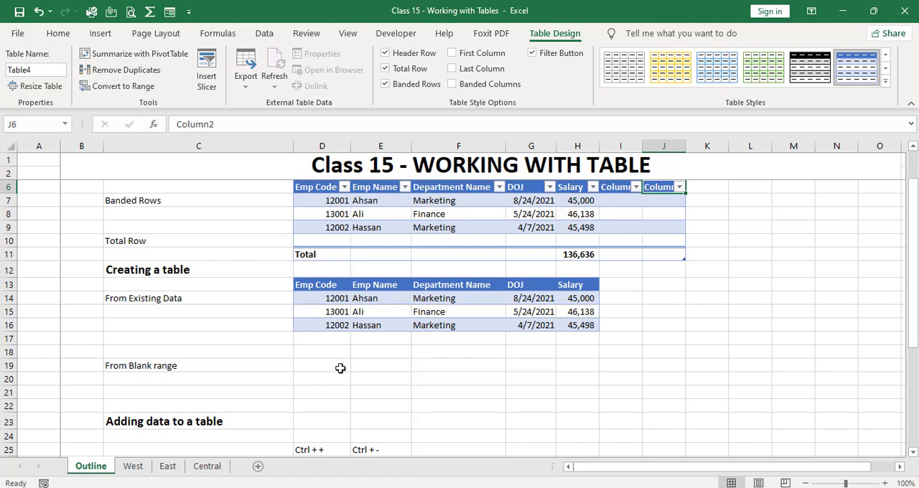
left_click(337, 284)
left_click_drag(338, 283, 578, 325)
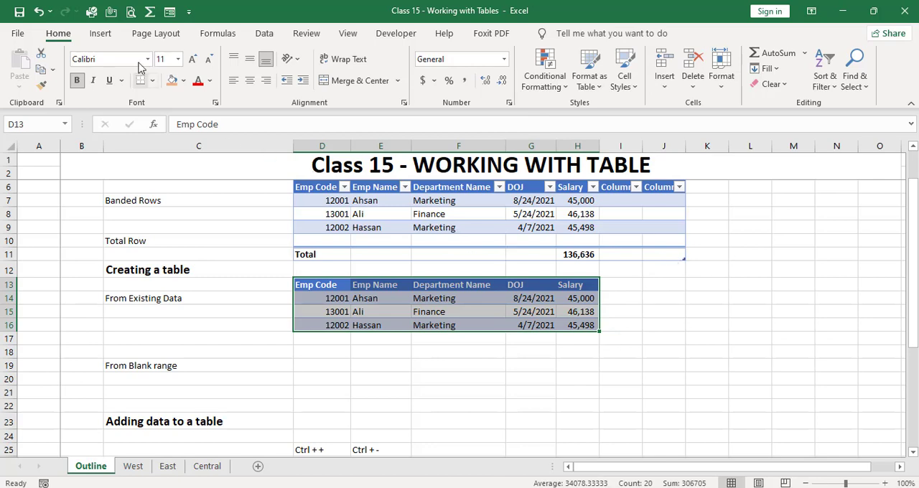
left_click(101, 33)
left_click(115, 81)
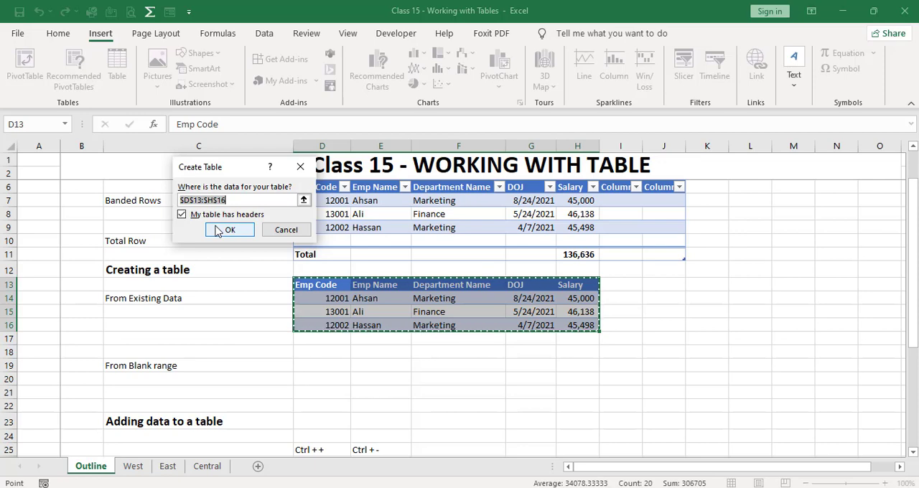
left_click(218, 230)
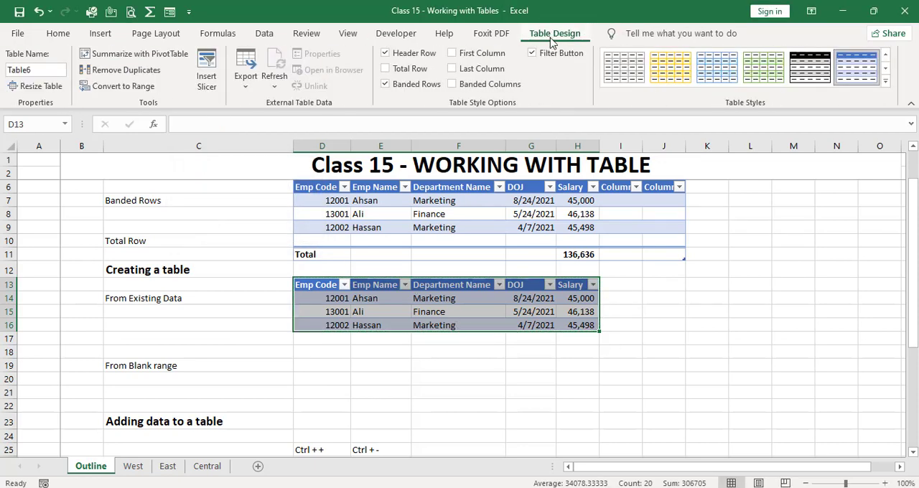
left_click(494, 337)
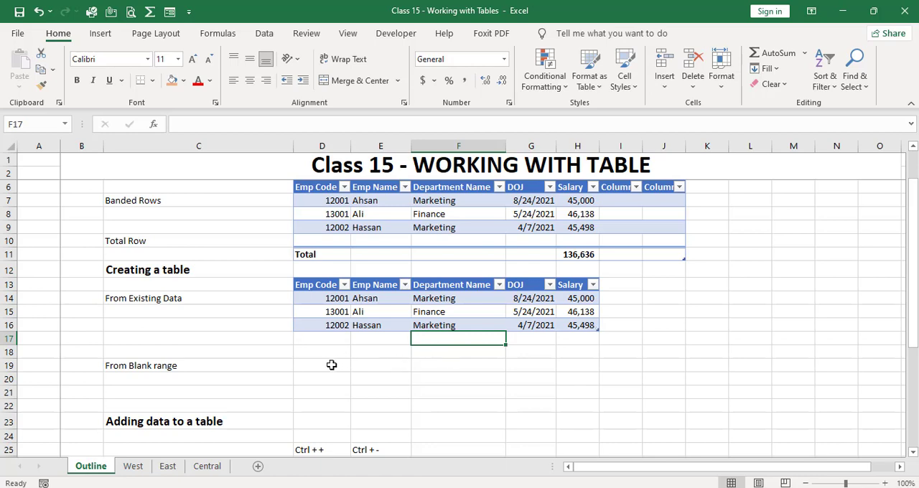
Create a table without existing headers from the blank range D19:G21 beside From Blank range.
left_click_drag(331, 366, 520, 391)
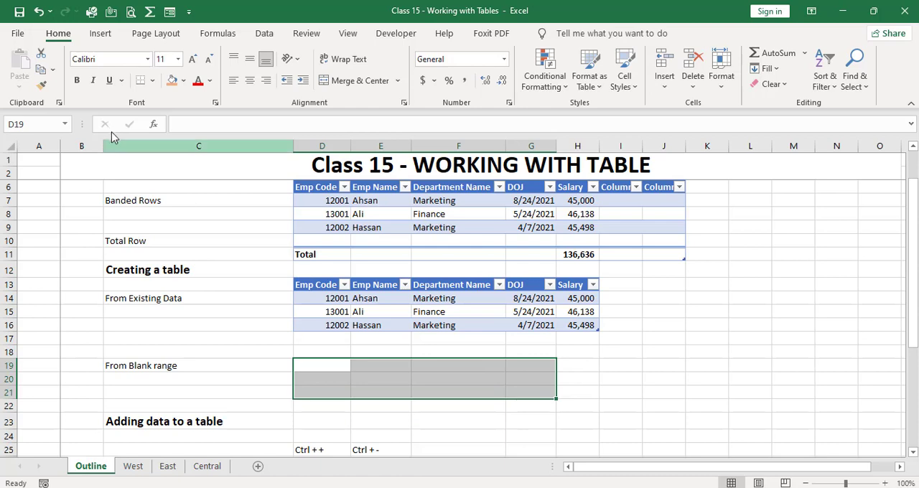
left_click(100, 33)
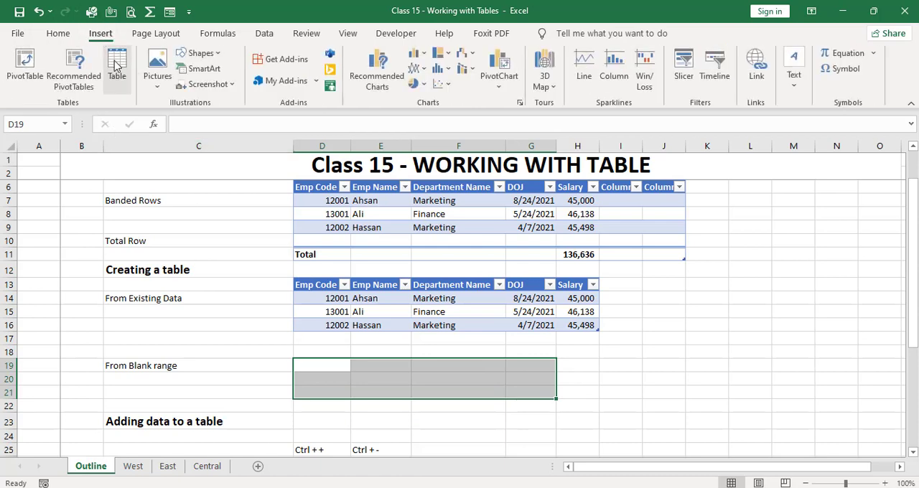
left_click(117, 65)
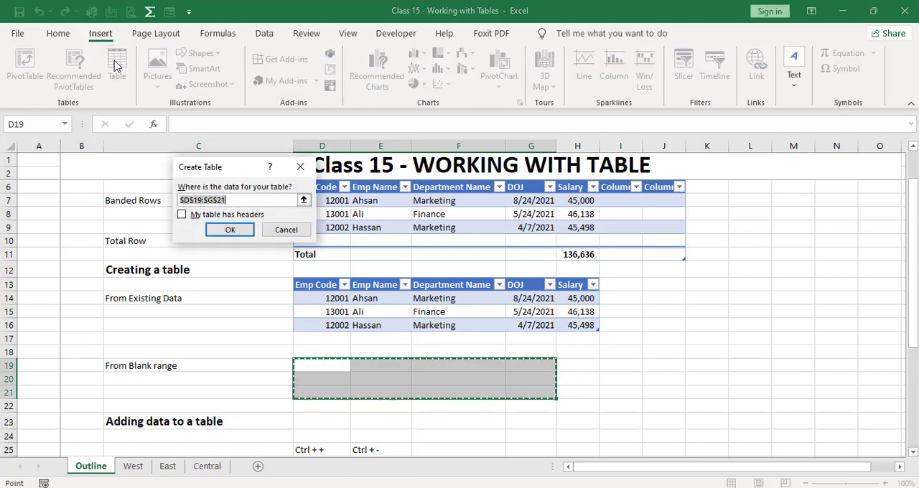
left_click(271, 231)
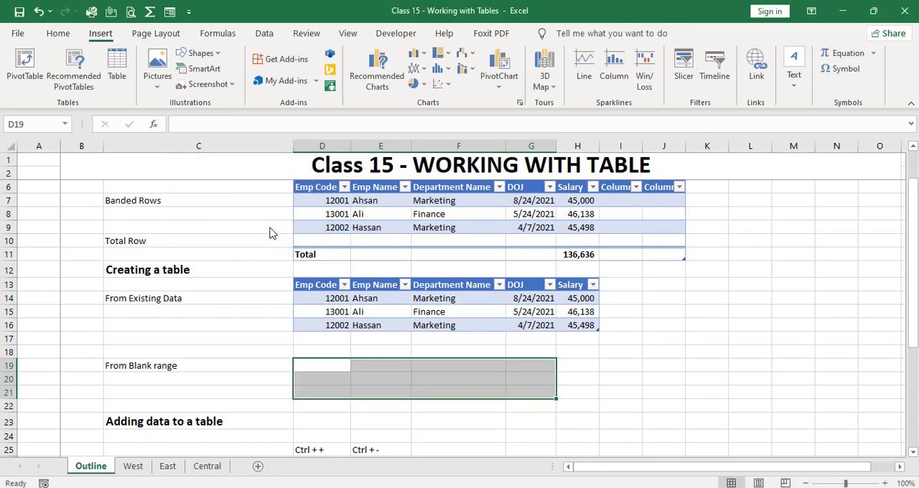
key("ctrl+t")
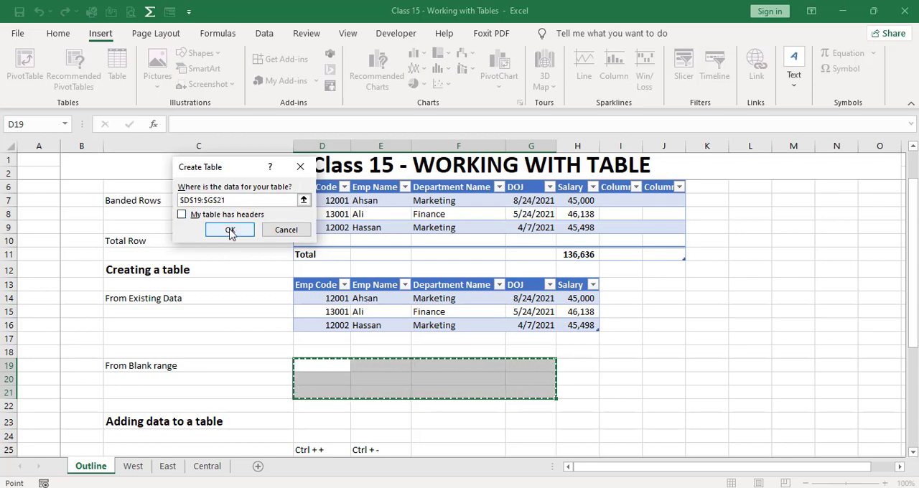
left_click(230, 232)
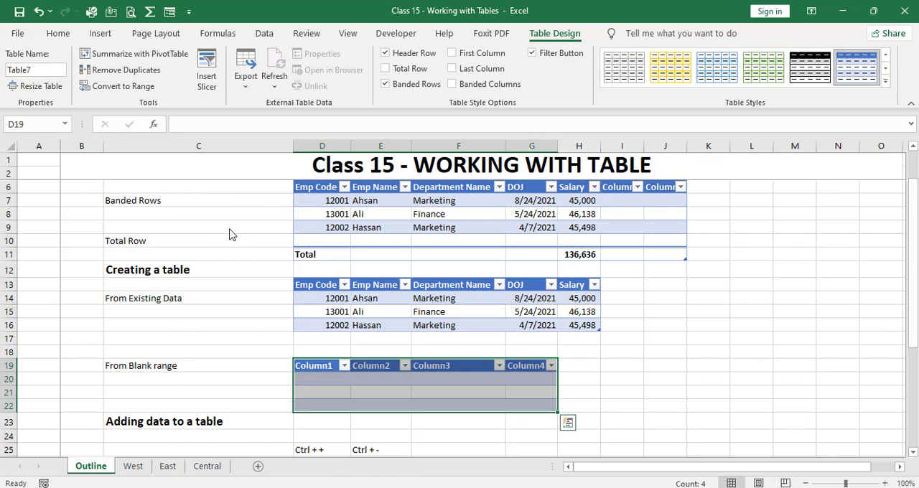
Examine the new table's header and blank rows in column D, down to the row directly beneath the table.
key("Down")
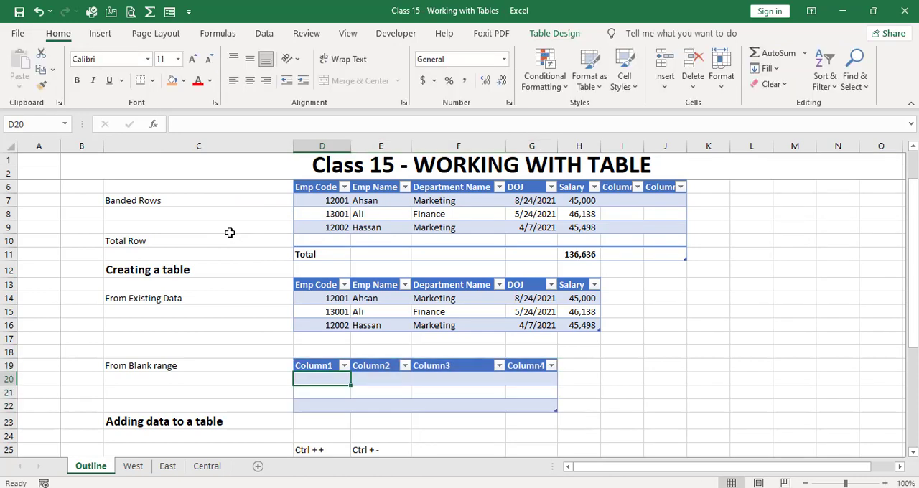
key("Up")
key("Down")
key("Down")
key("Down")
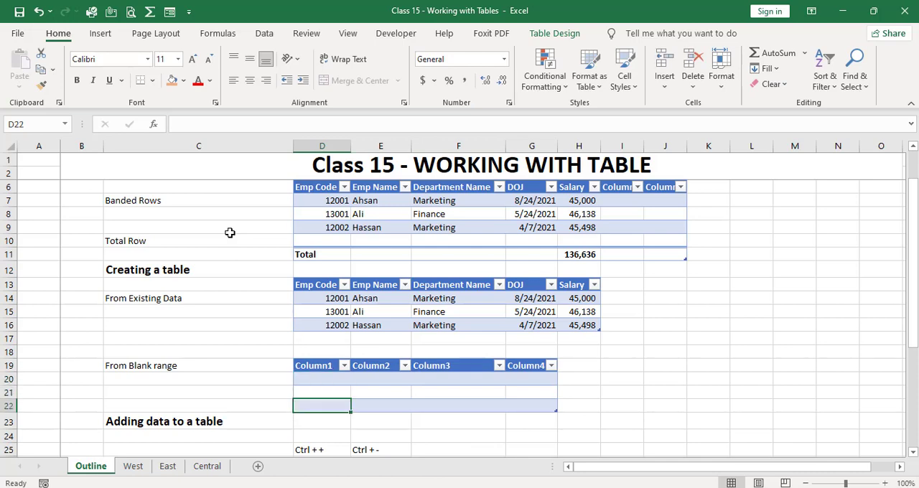
key("Down")
key("Num_Lock")
scroll(230, 232, "down", 2)
key("Up")
key("Up")
key("Up")
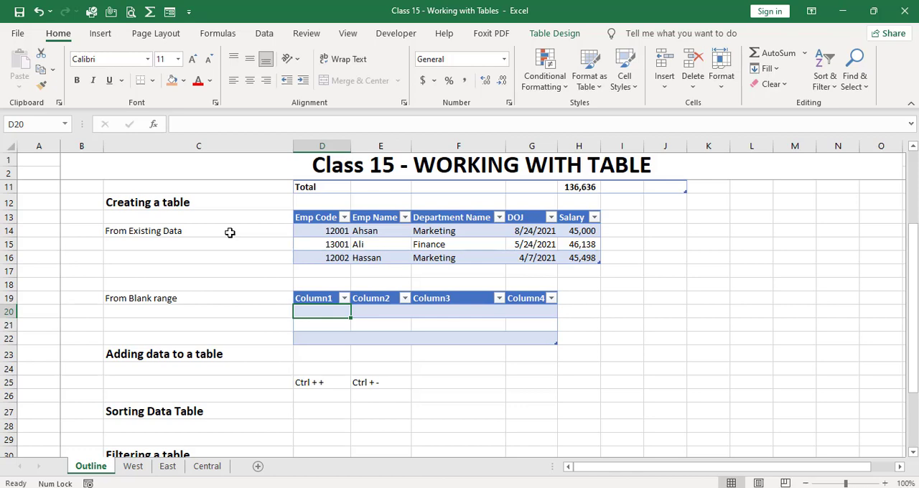
Enter 12001 in D23, directly beneath the new table, to extend the table by one row.
key("Down")
key("Down")
key("Down")
type("1200")
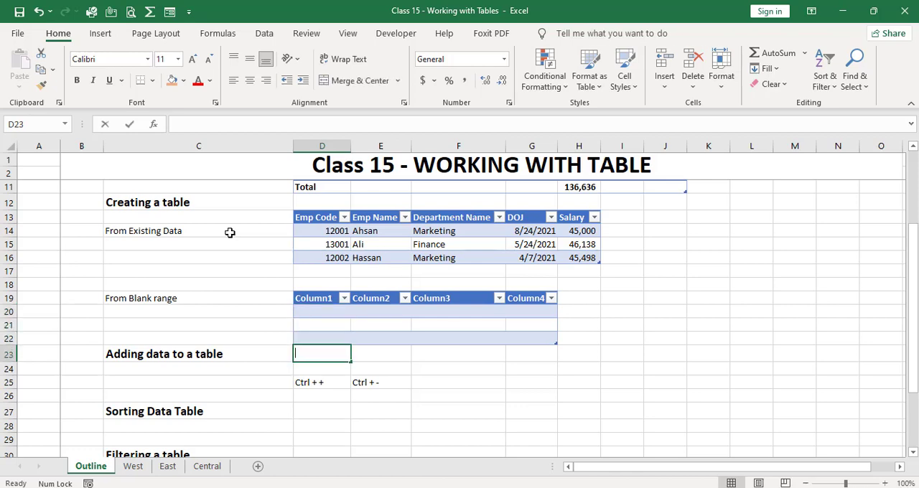
type("1")
key("Return")
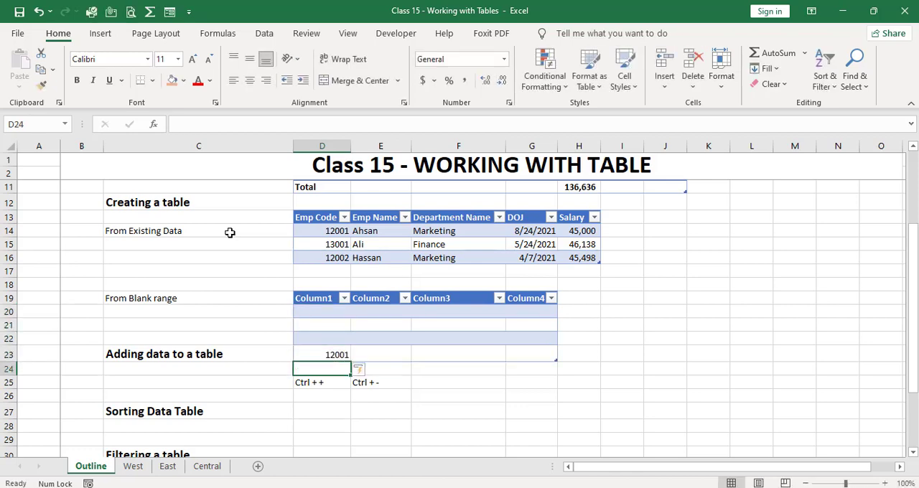
Check how far the added row 23 extends across the new table's columns and below it.
key("Up")
key("Right")
key("Right")
key("Right")
key("Right")
key("Left")
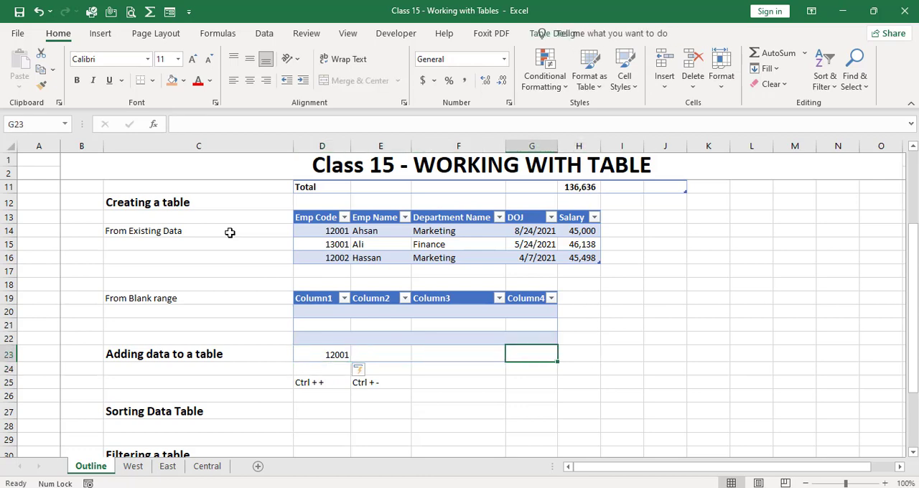
key("Down")
key("Down")
key("Left")
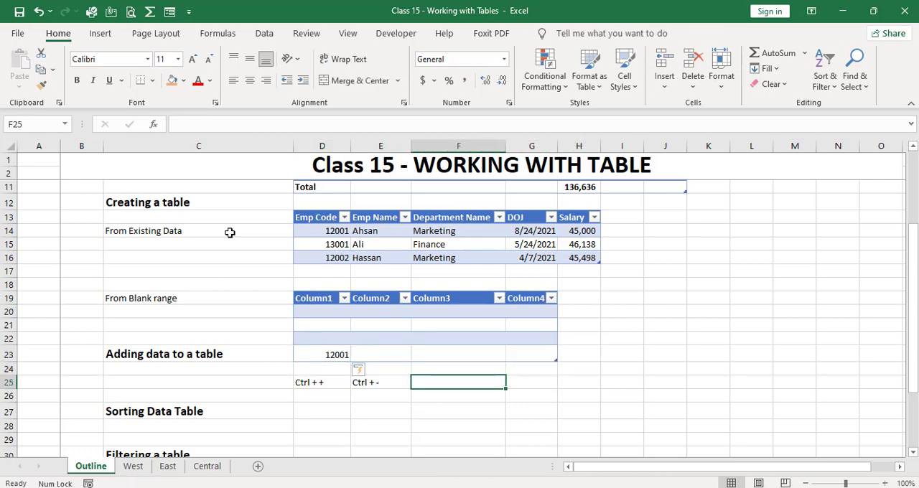
key("Up")
key("Up")
key("Left")
key("Left")
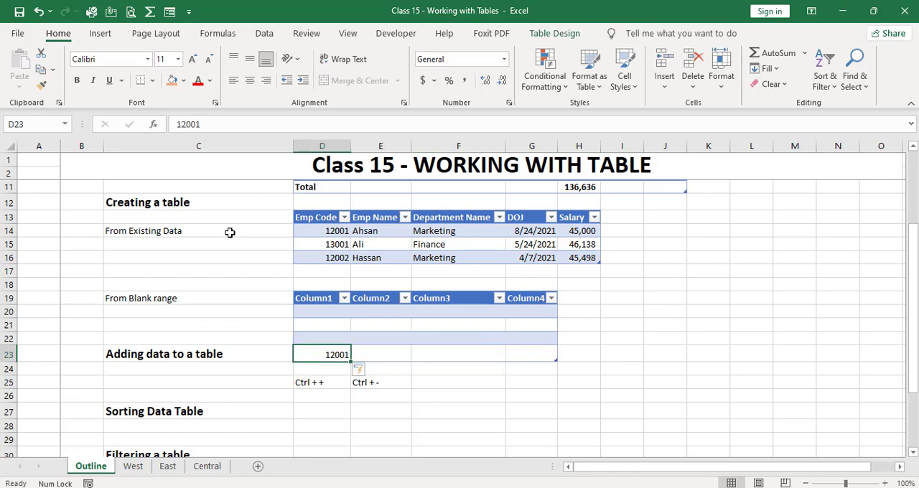
Insert a table row at row 22 of the new table, then delete it and one more blank row.
key("Up")
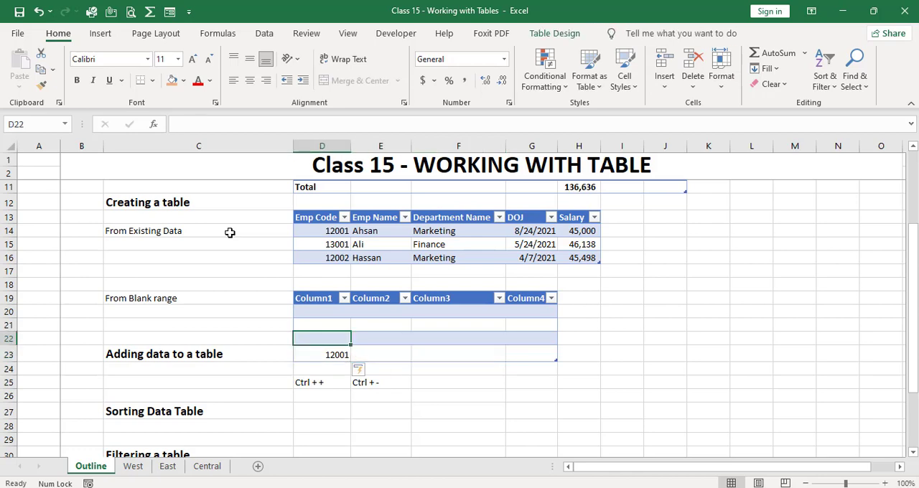
key("ctrl+plus")
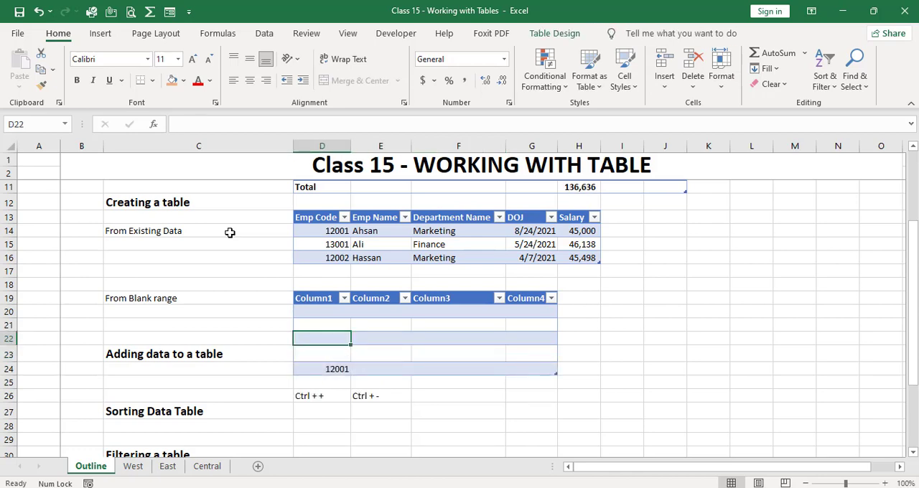
key("ctrl+minus")
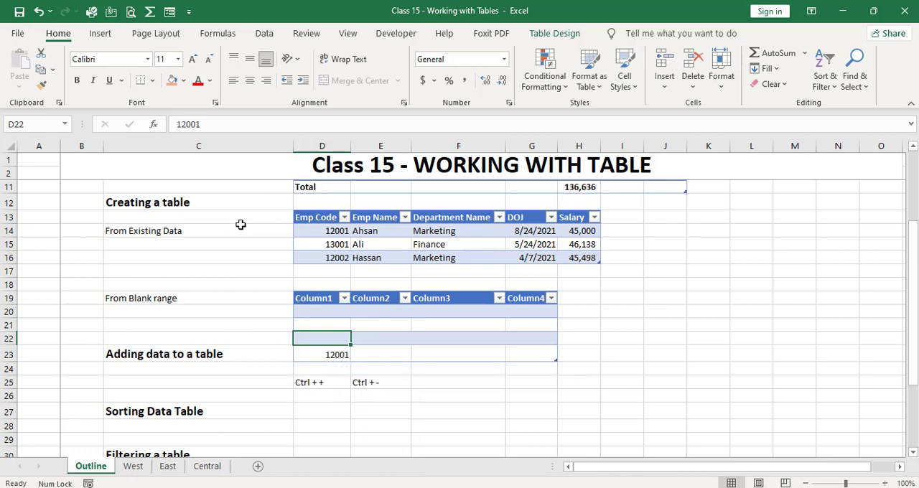
Switch to the West sheet and sort the sales table by Order Date from oldest to newest.
key("Down")
key("Down")
key("Down")
key("Down")
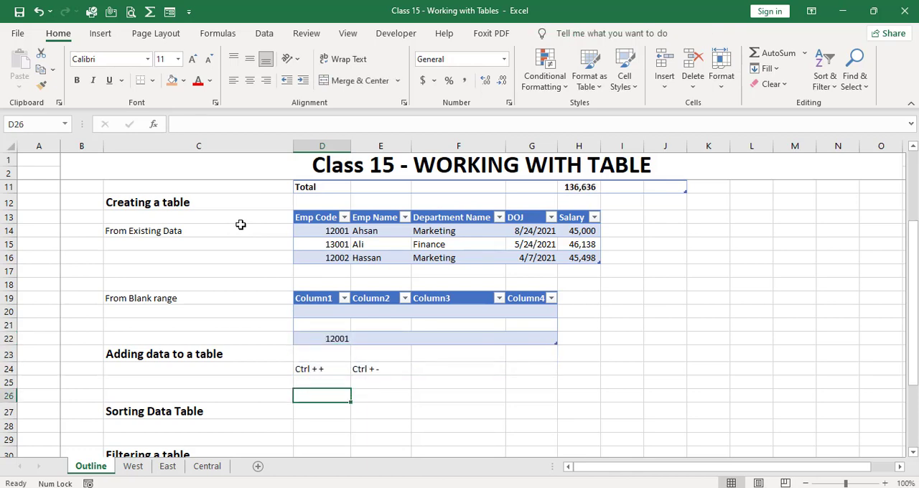
key("Down")
key("Down")
key("Down")
key("Down")
key("Down")
key("Down")
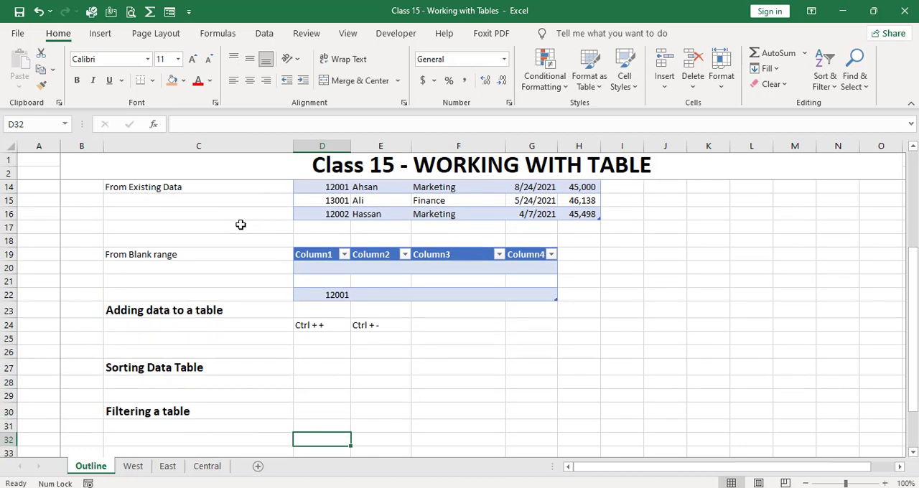
left_click(136, 466)
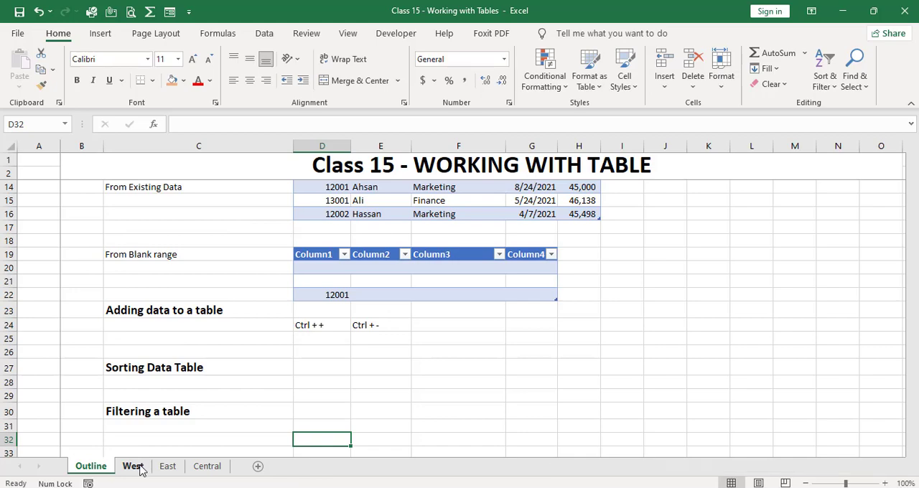
key("Up")
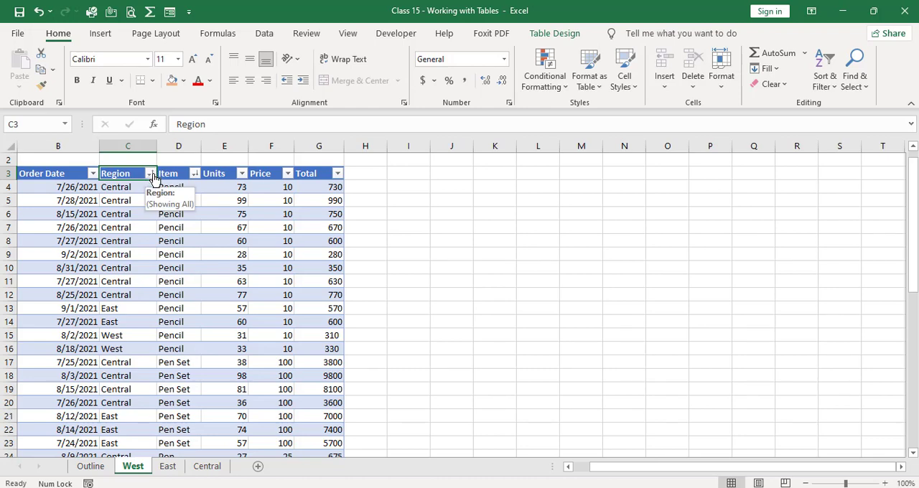
left_click(92, 174)
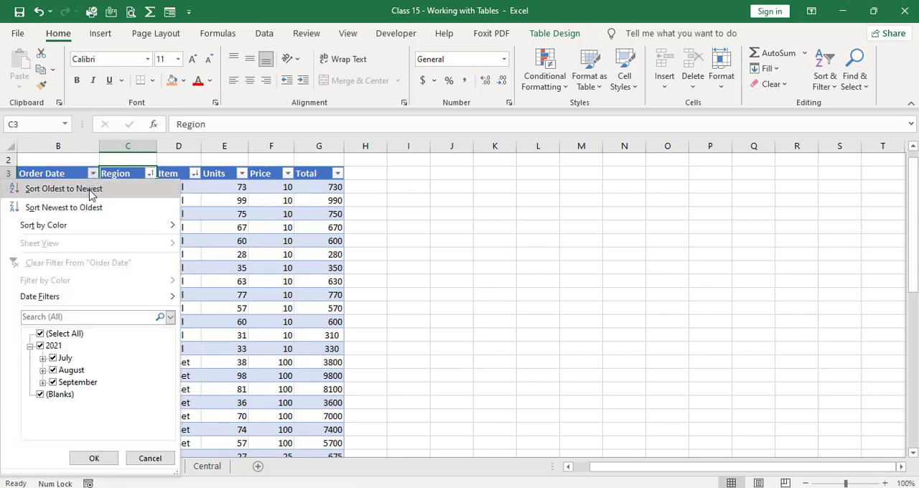
left_click(91, 191)
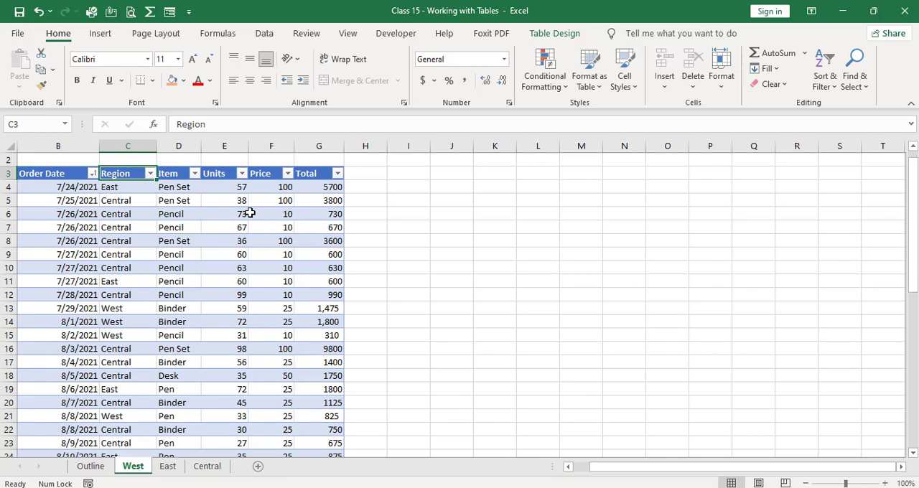
Sort the sales table A to Z by Region, then by Item, and by Region again to order items within each region.
left_click(150, 175)
left_click(153, 191)
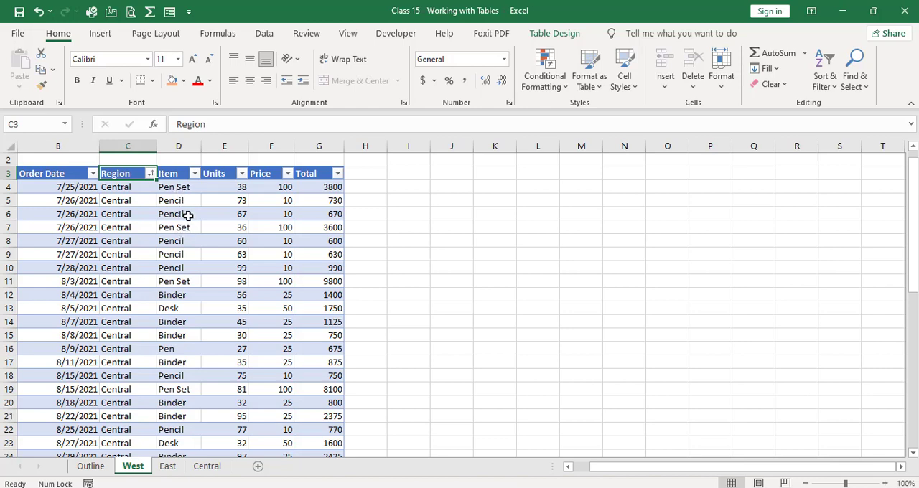
left_click(194, 173)
left_click(165, 192)
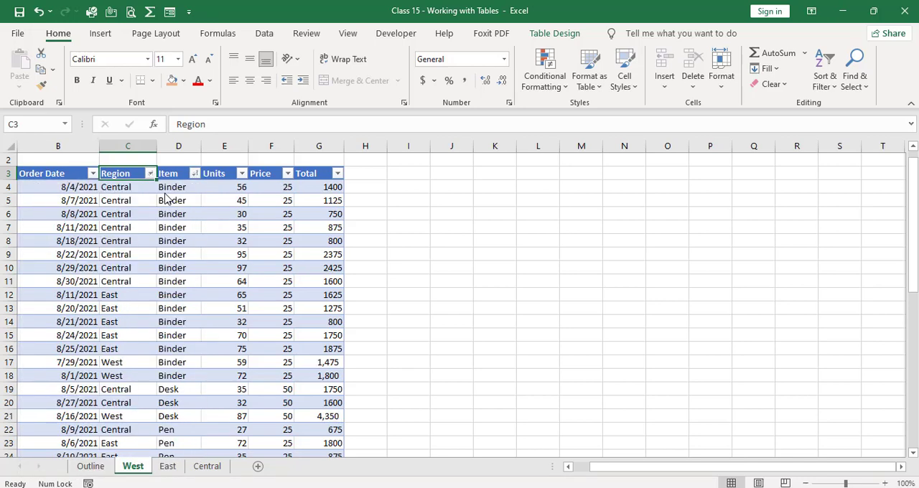
left_click(150, 173)
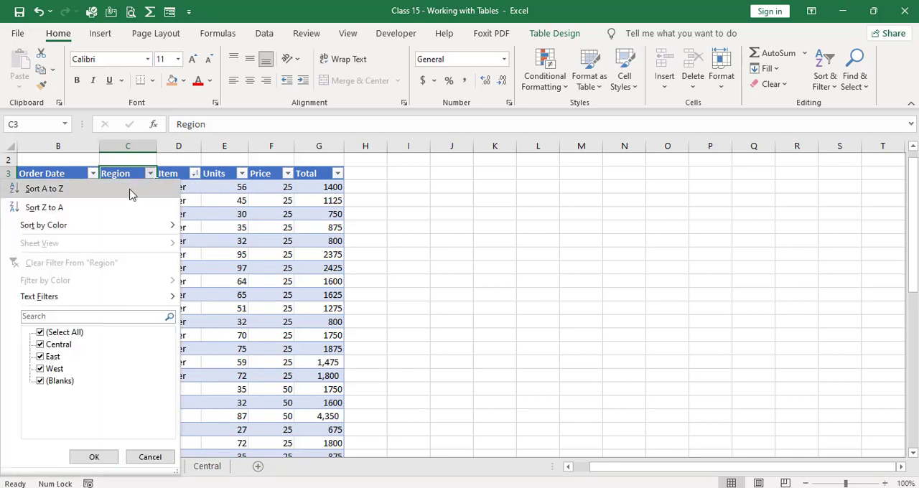
left_click(130, 191)
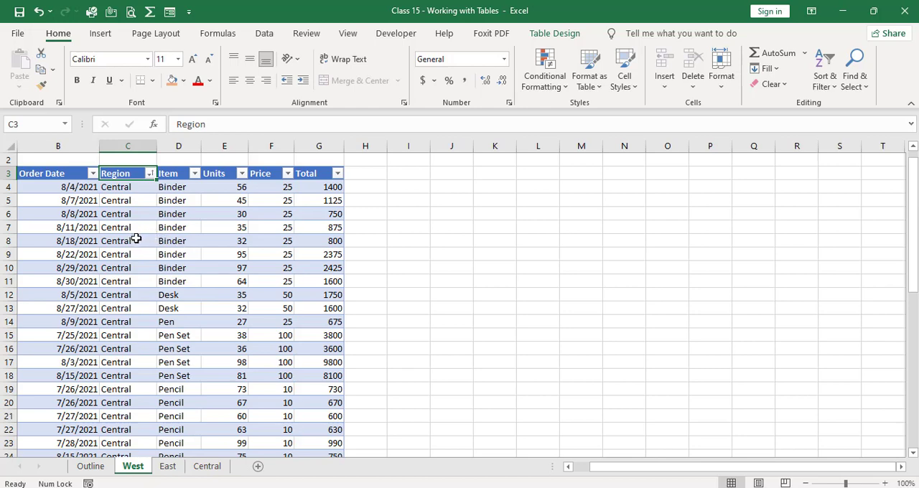
Sort the sales table by Total from smallest to largest and look through the sorted rows.
left_click(337, 174)
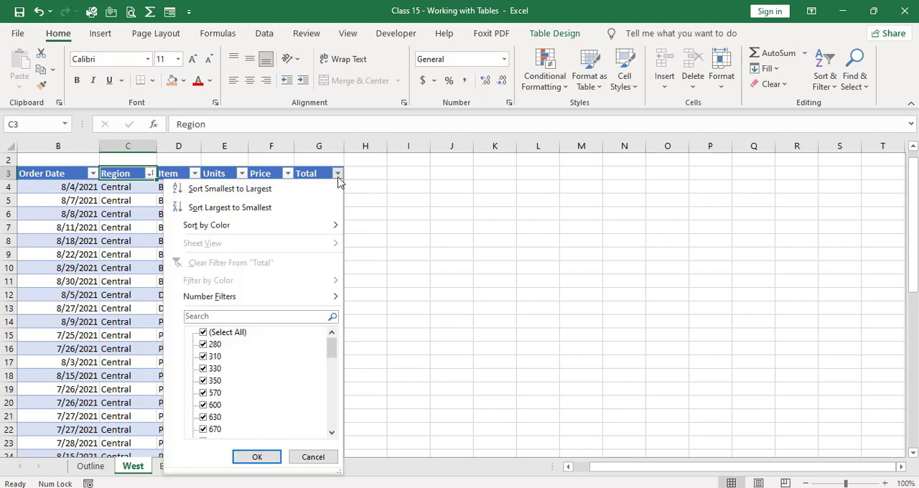
left_click(323, 189)
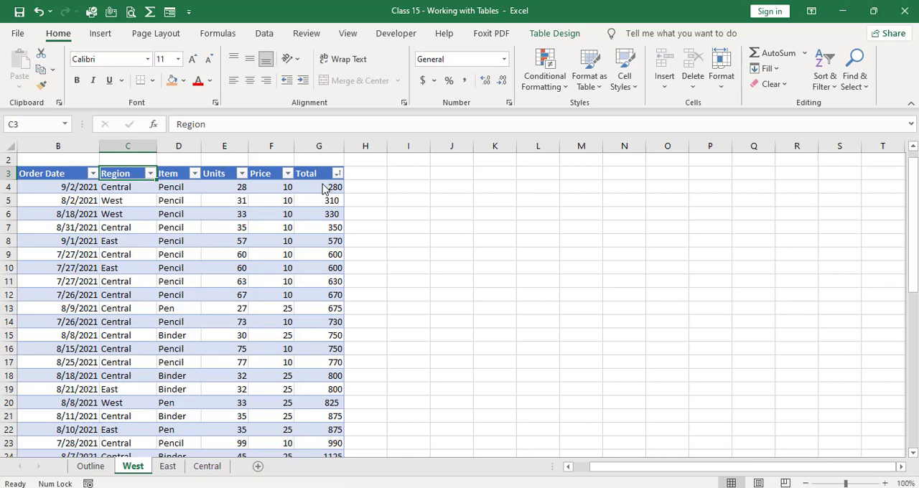
key("Down")
key("Down")
key("Down")
key("Down")
key("Down")
key("Down")
key("Down")
key("Down")
key("Down")
key("Down")
key("Down")
key("Down")
key("Down")
key("Down")
key("Down")
key("Down")
key("Down")
key("Down")
key("Down")
key("Down")
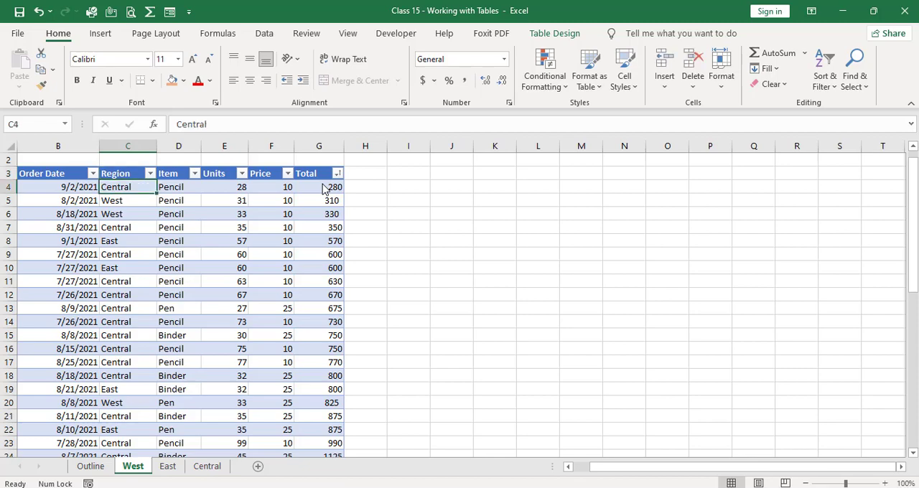
key("Down")
key("Down")
key("Down")
key("Down")
key("Down")
key("Down")
key("Down")
key("Down")
key("Down")
key("Down")
key("Down")
key("Down")
key("Down")
key("Down")
key("Down")
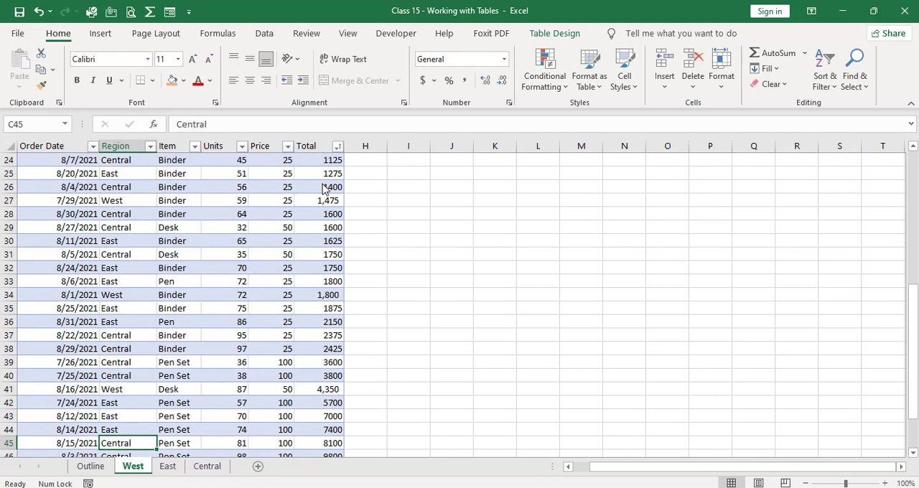
key("ctrl+Home")
key("Down")
key("Down")
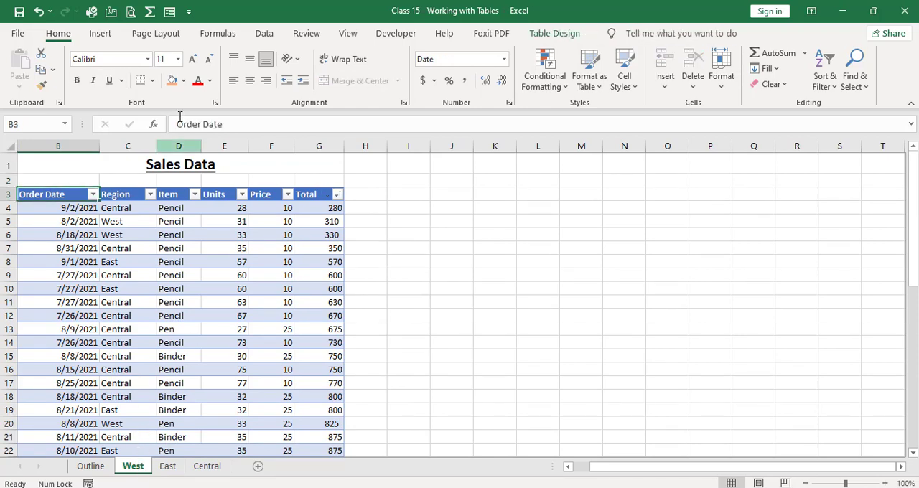
Filter the sales table's Region column to show only the West rows.
left_click(150, 196)
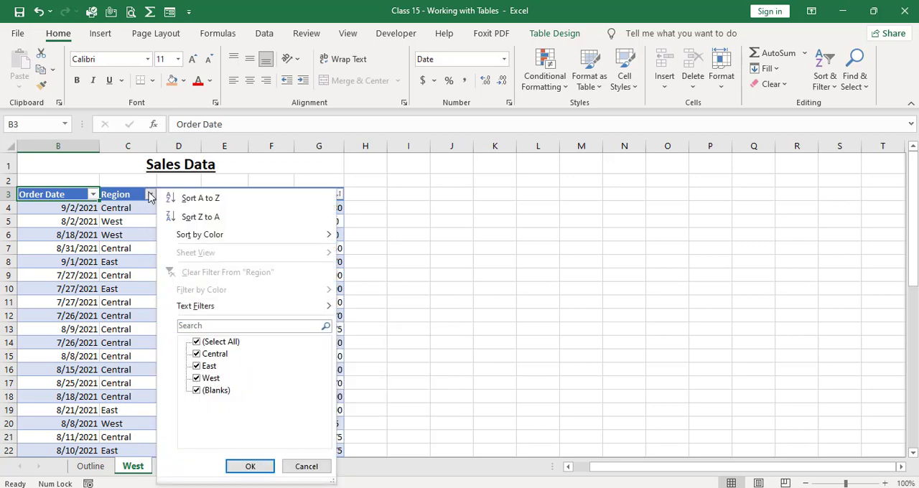
left_click(149, 194)
left_click(149, 194)
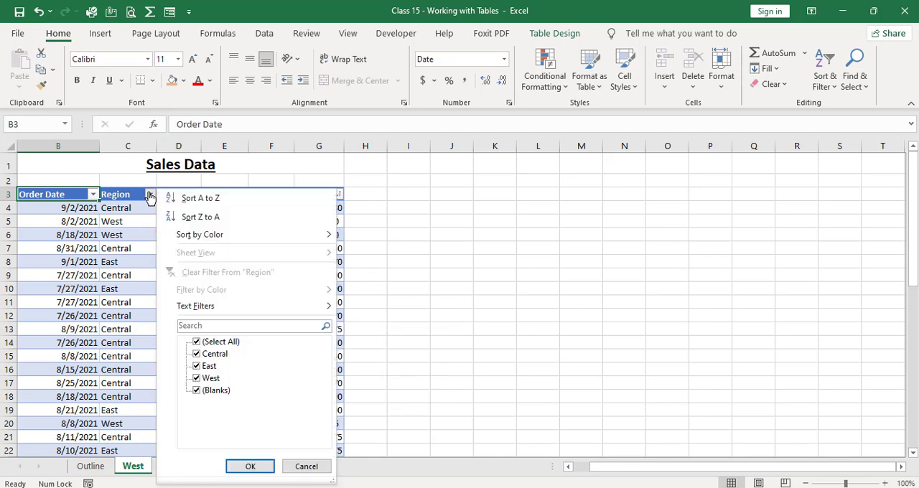
left_click(202, 342)
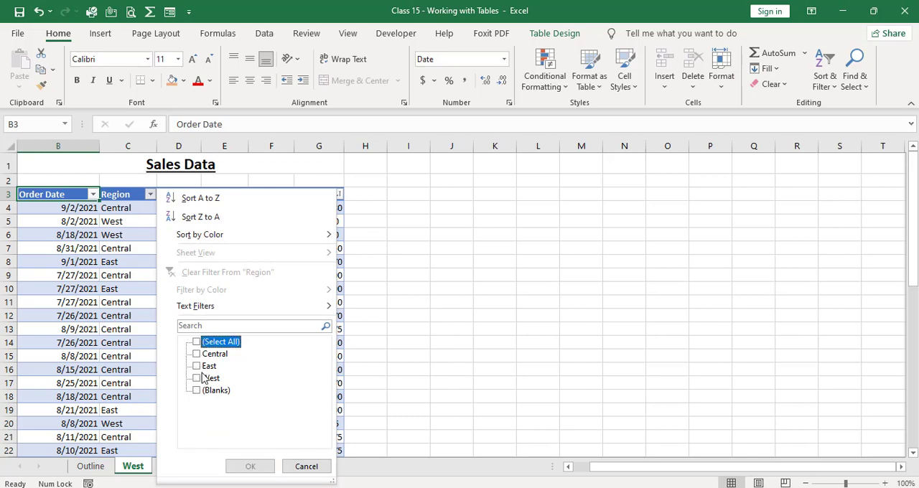
left_click(206, 378)
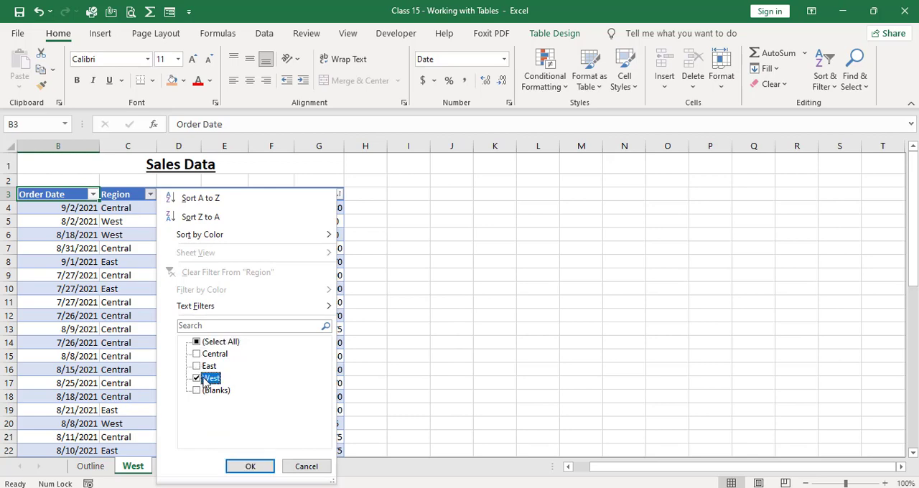
left_click(247, 467)
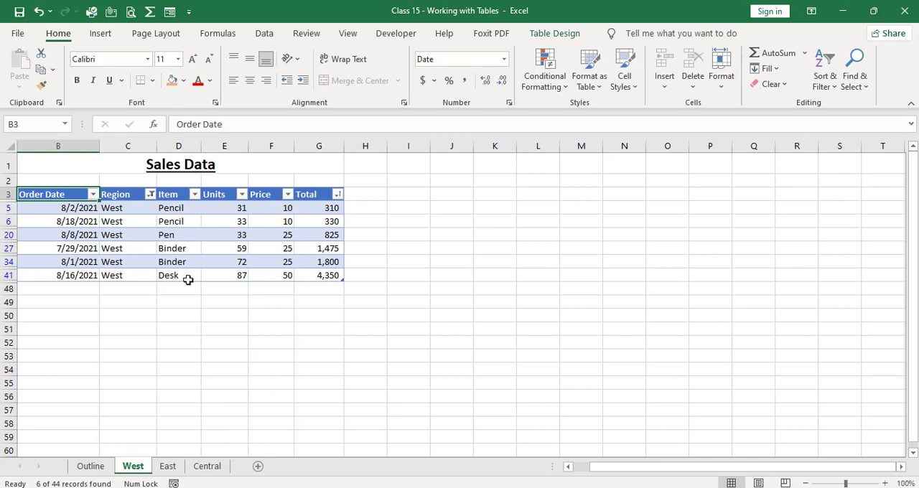
Change the Region filter so that only the Central rows are shown.
left_click(150, 194)
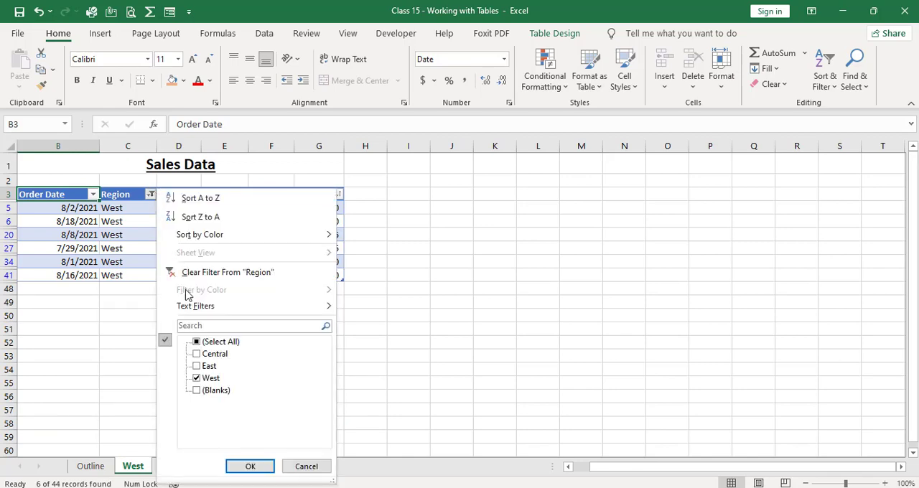
left_click(210, 379)
left_click(213, 353)
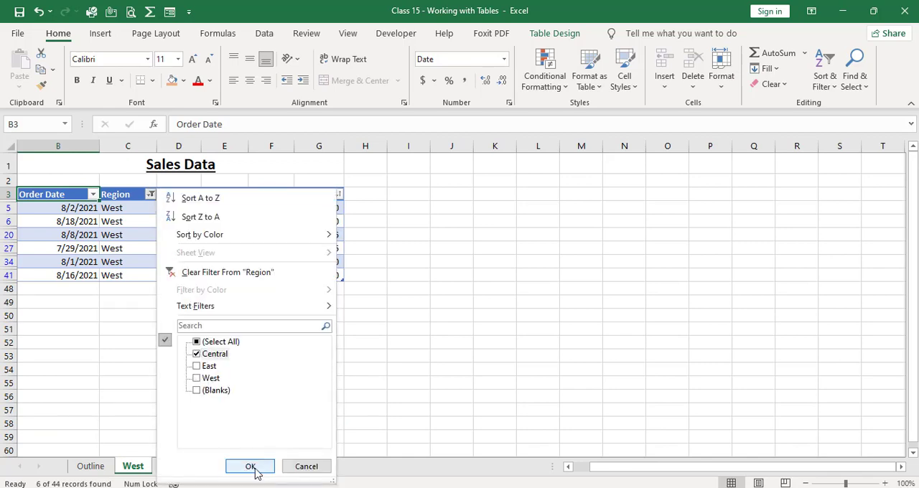
left_click(252, 468)
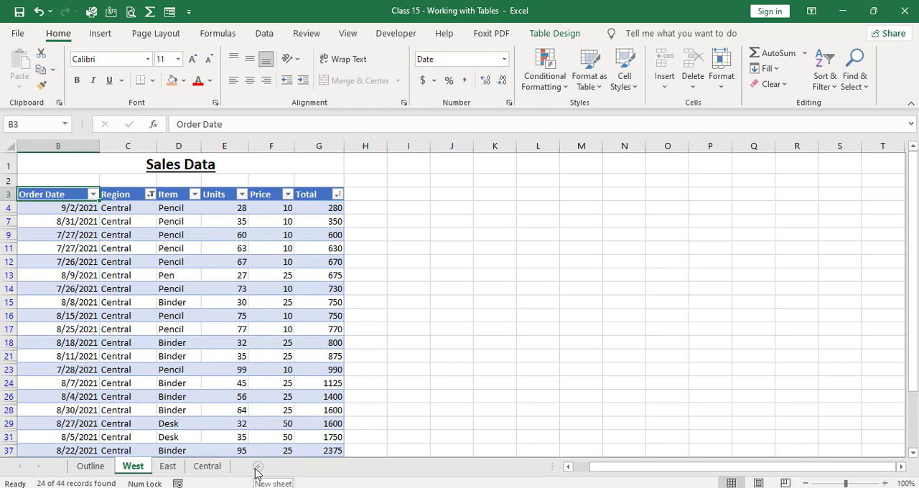
Filter the Item column of the sales table to show only Pen.
left_click(197, 198)
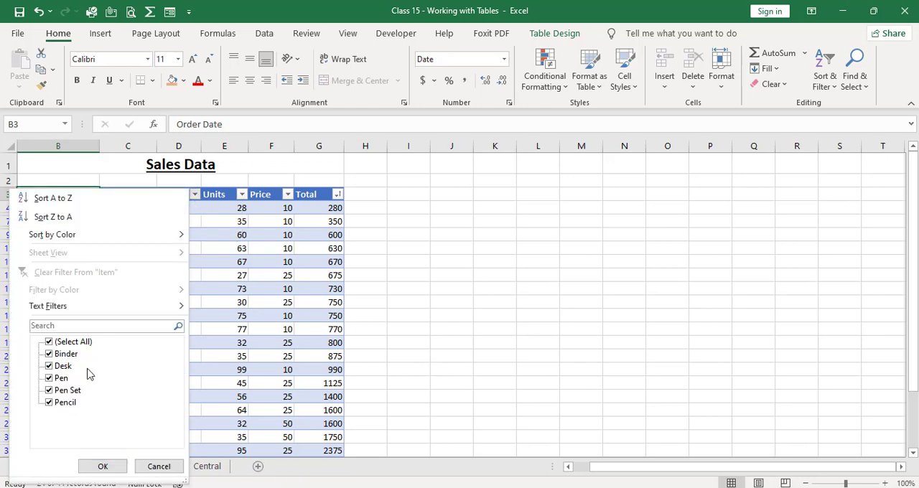
left_click(76, 343)
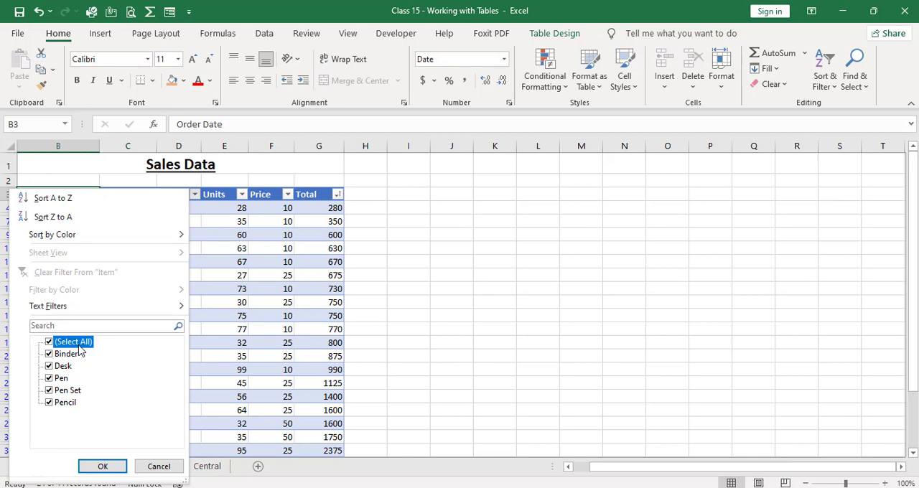
left_click(61, 378)
left_click(102, 467)
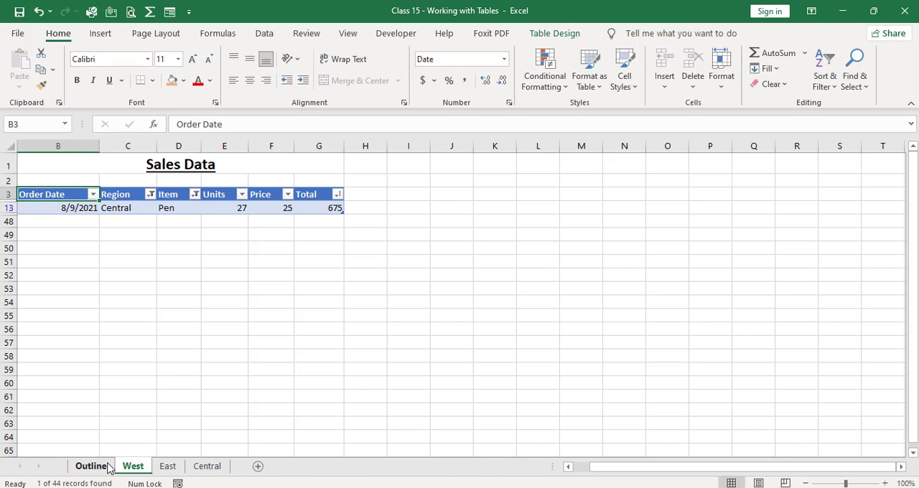
Insert slicers for the table's Region and Item fields and move the Item slicer beside the Region slicer.
left_click(229, 206)
left_click(104, 36)
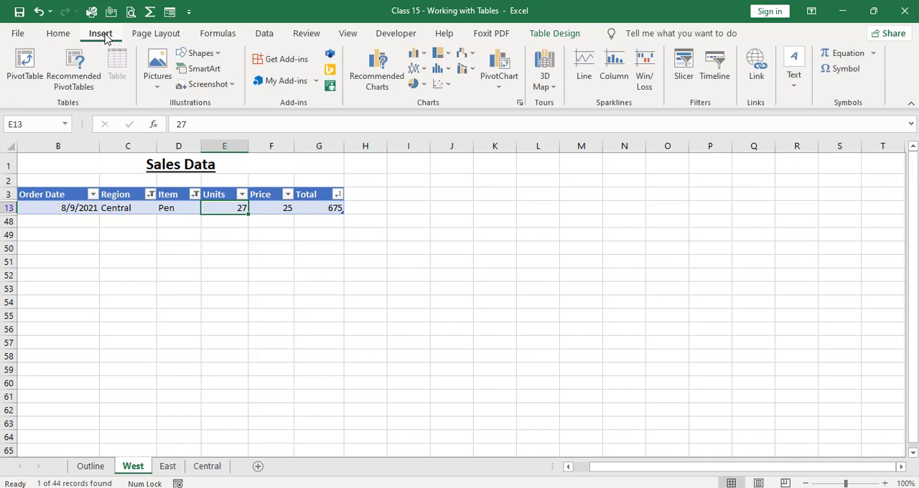
left_click(686, 76)
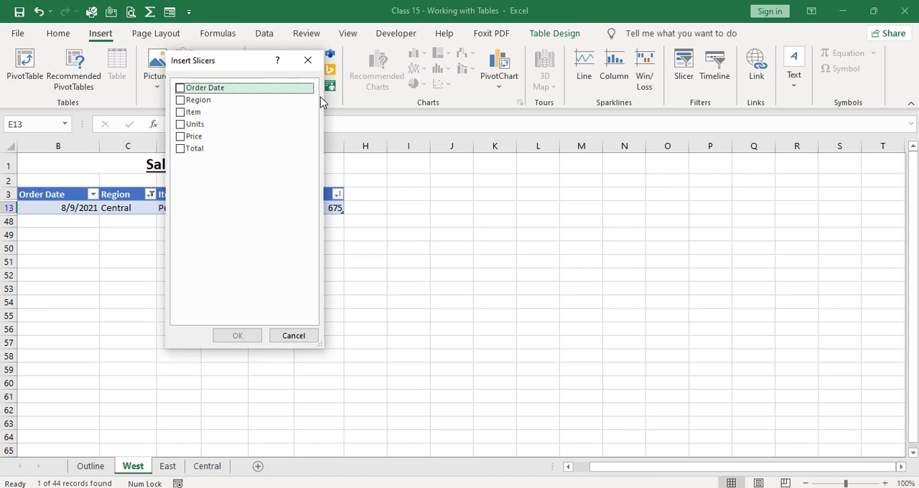
left_click(237, 100)
left_click(215, 101)
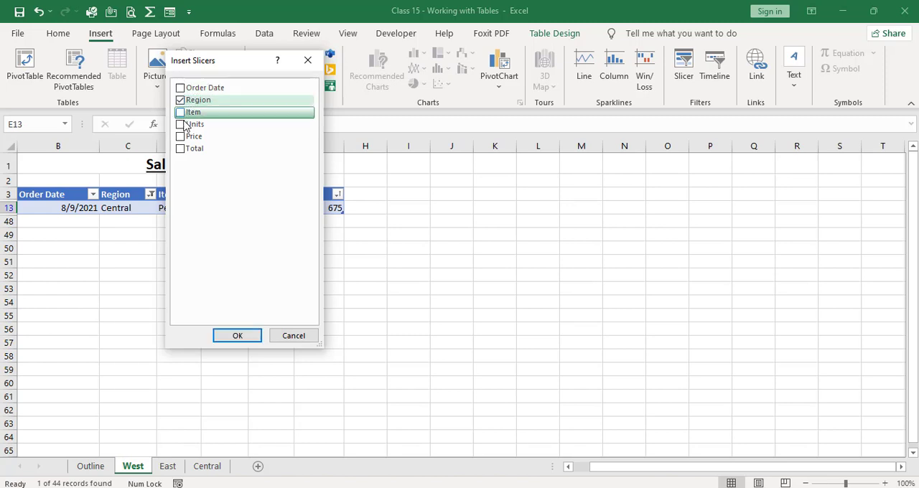
left_click(181, 124)
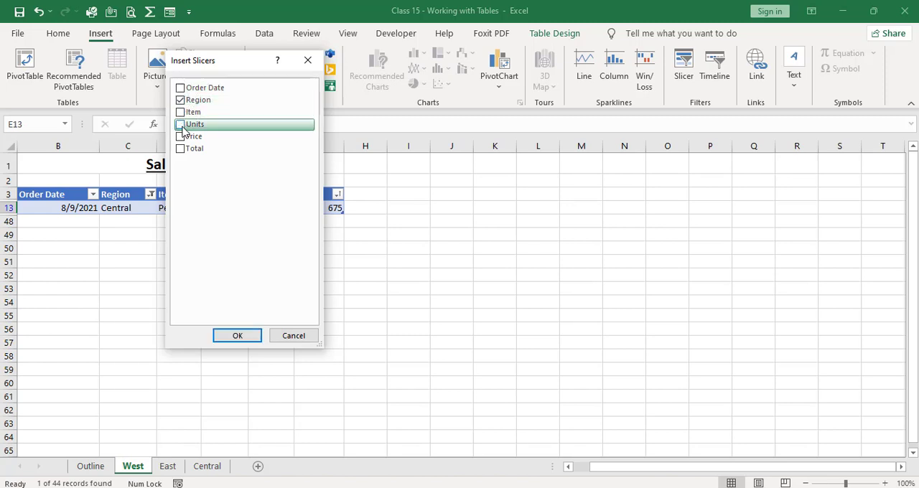
left_click(180, 113)
left_click(233, 337)
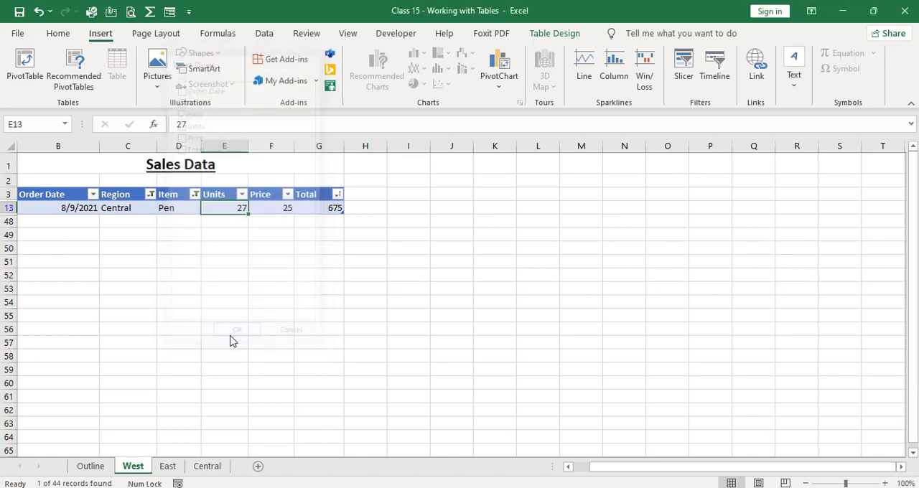
left_click_drag(425, 250, 597, 216)
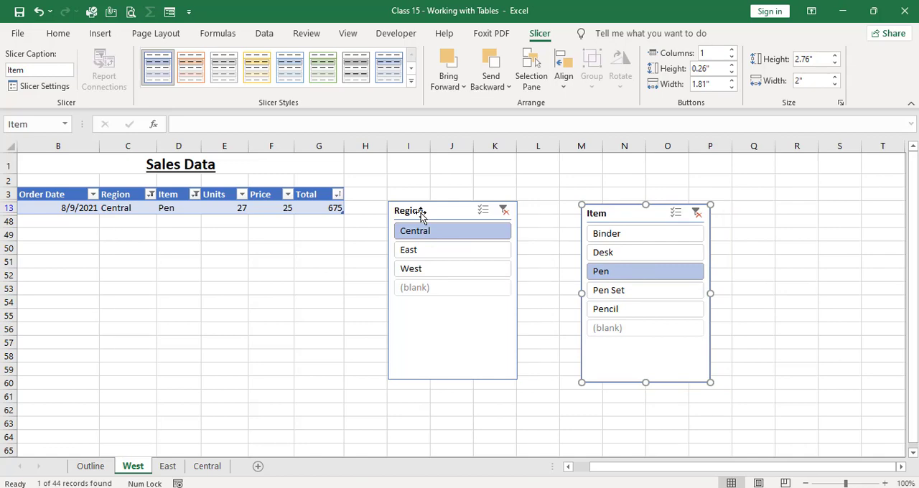
Clear the filters on Region and Item using their slicers.
left_click(150, 195)
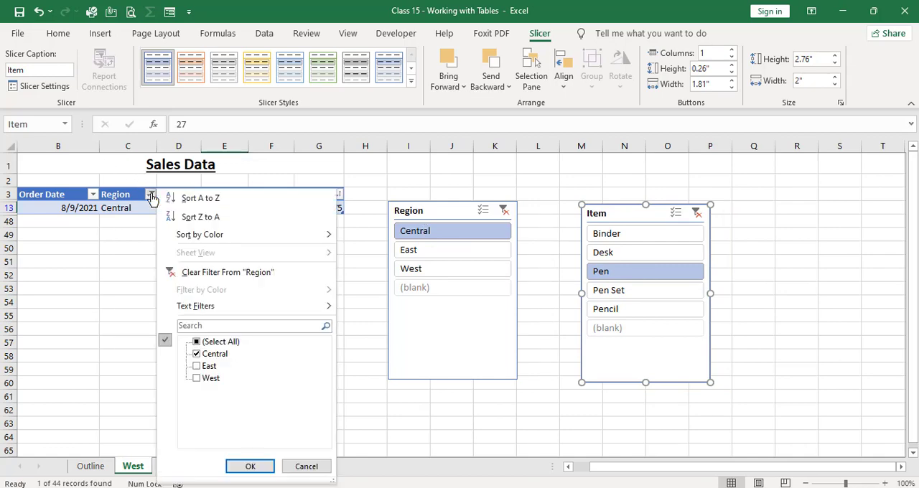
left_click(151, 196)
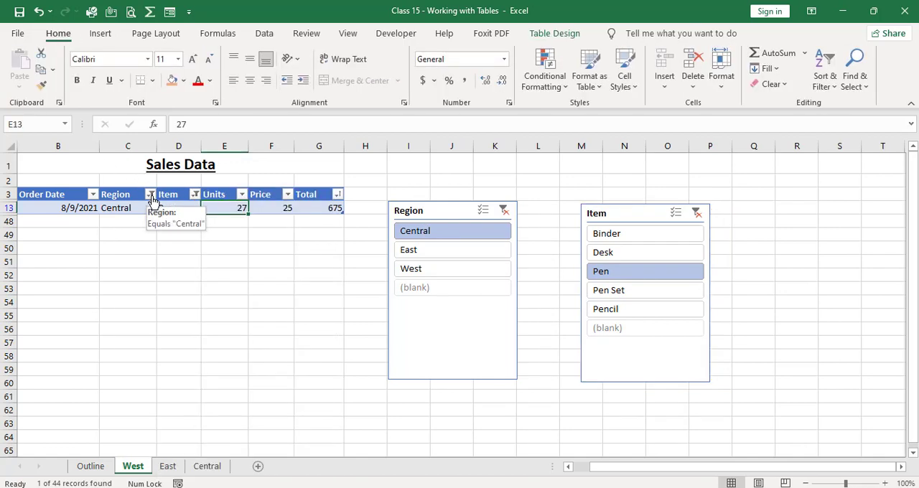
mouse_move(150, 200)
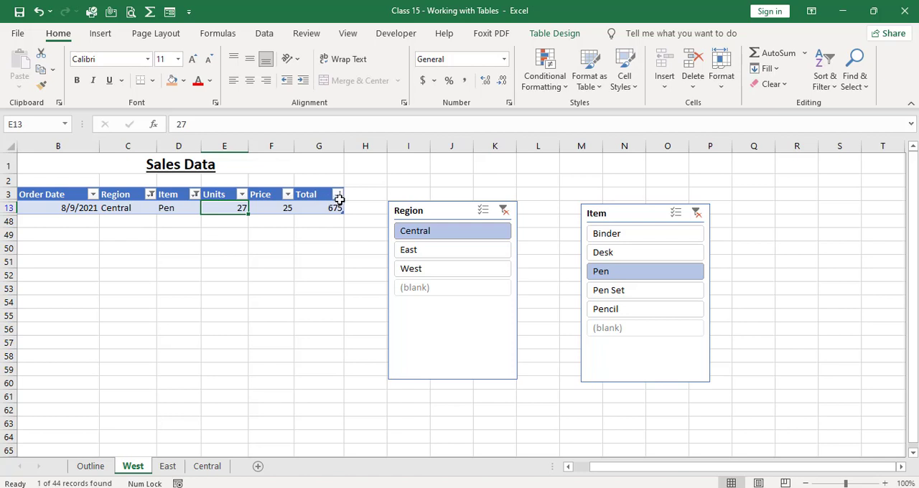
mouse_move(339, 201)
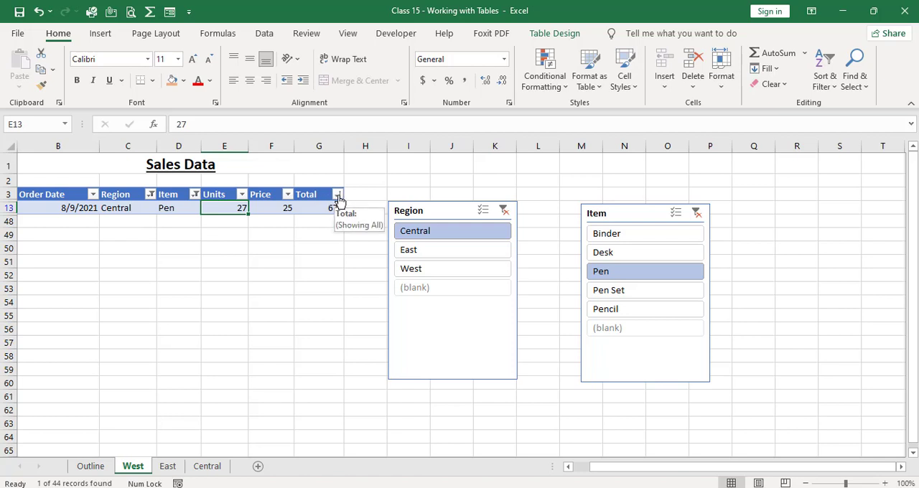
left_click(502, 211)
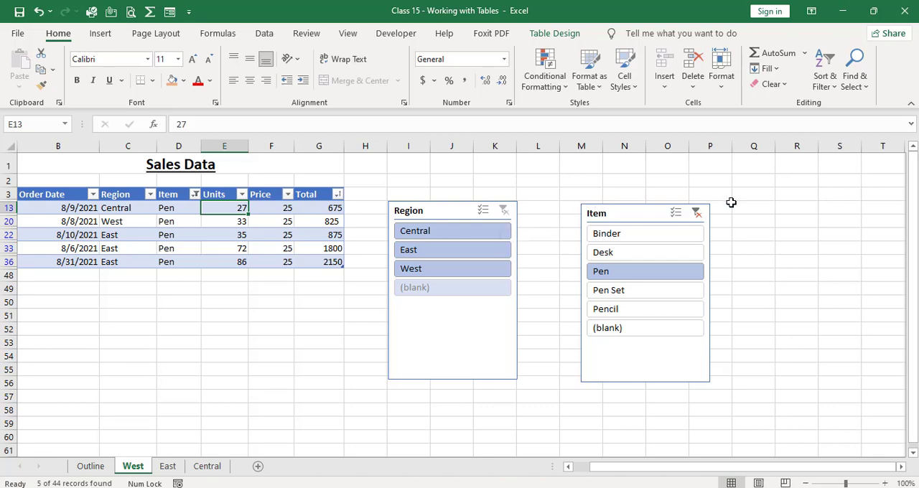
left_click(695, 212)
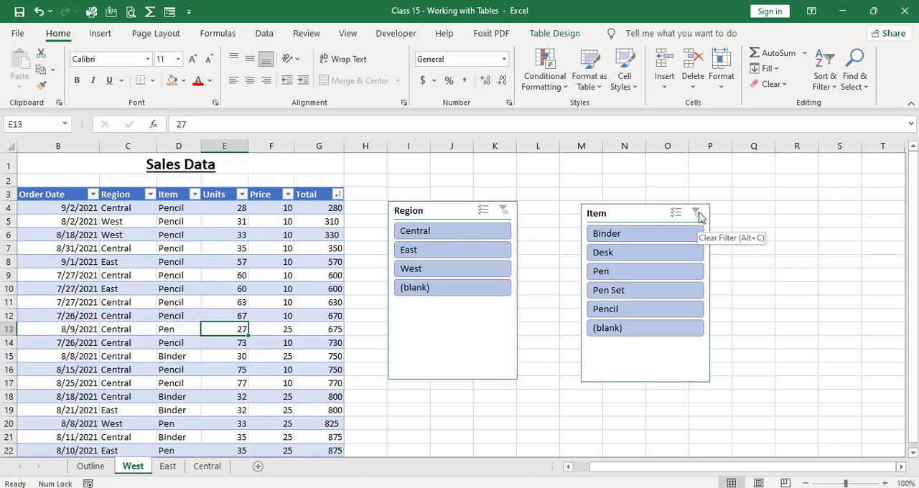
Filter the table with the slicers by East and Pen Set, by East and Binder, and finally by Central and Binder.
left_click(471, 253)
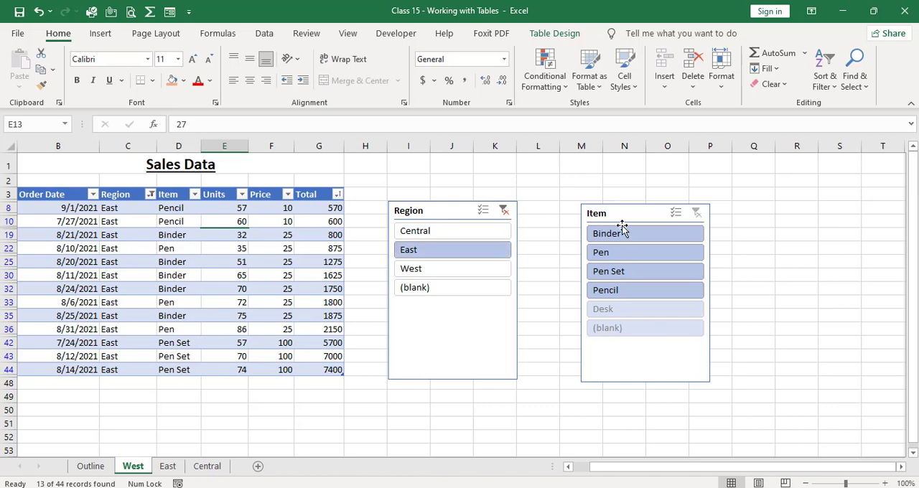
left_click(631, 274)
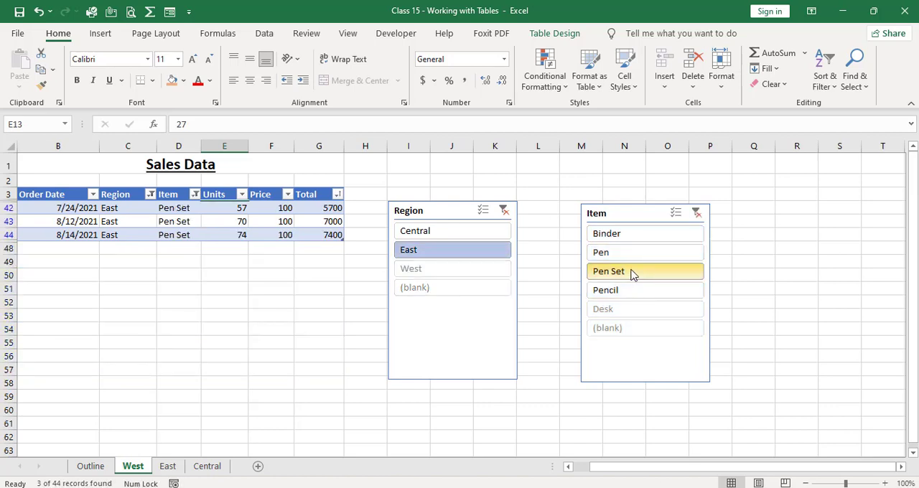
left_click(626, 239)
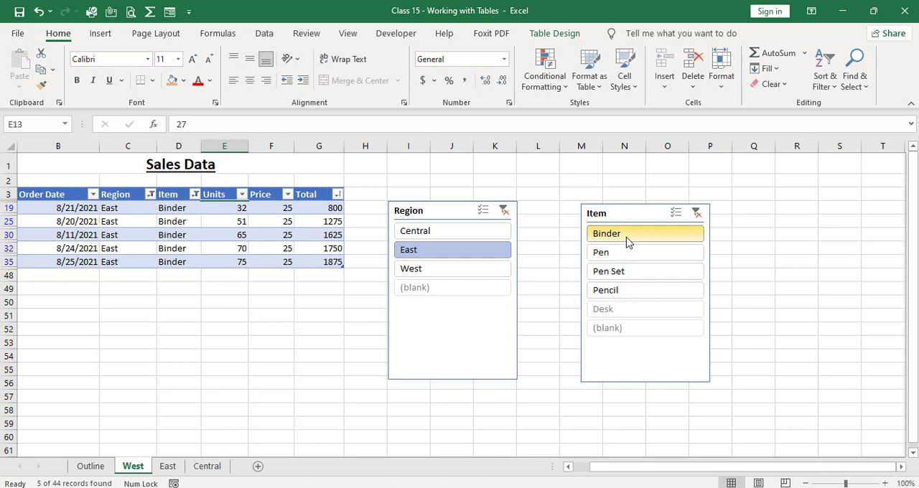
left_click(440, 239)
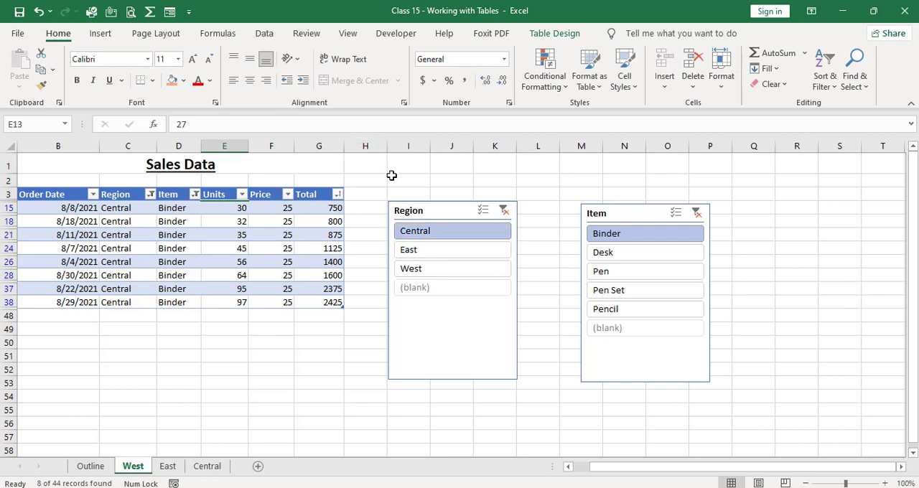
Apply the blue gradient slicer style to the Region slicer.
left_click(415, 218)
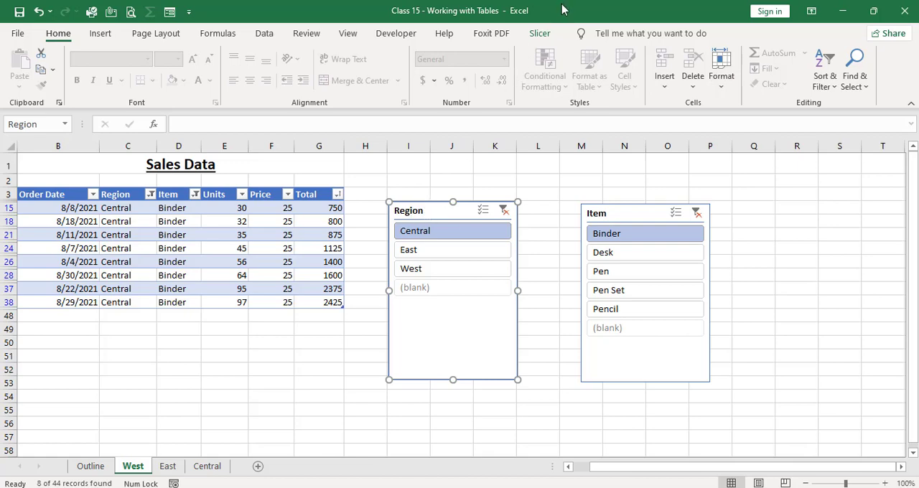
left_click(540, 34)
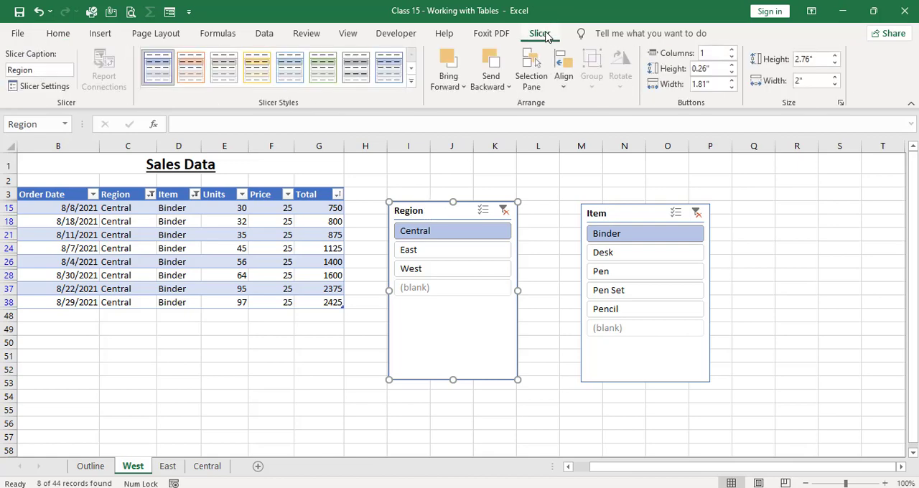
left_click(391, 76)
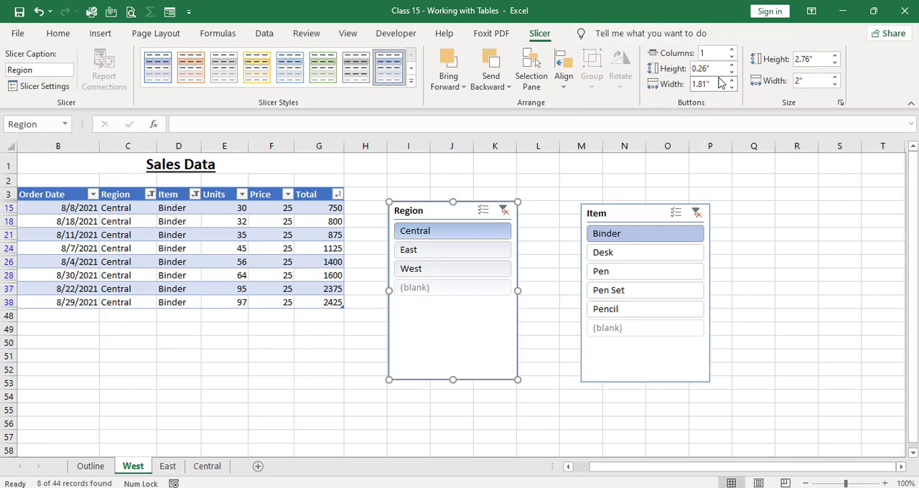
Set the Region slicer to 4 columns and resize it to about 2.95" wide and 0.67" high.
left_click(732, 50)
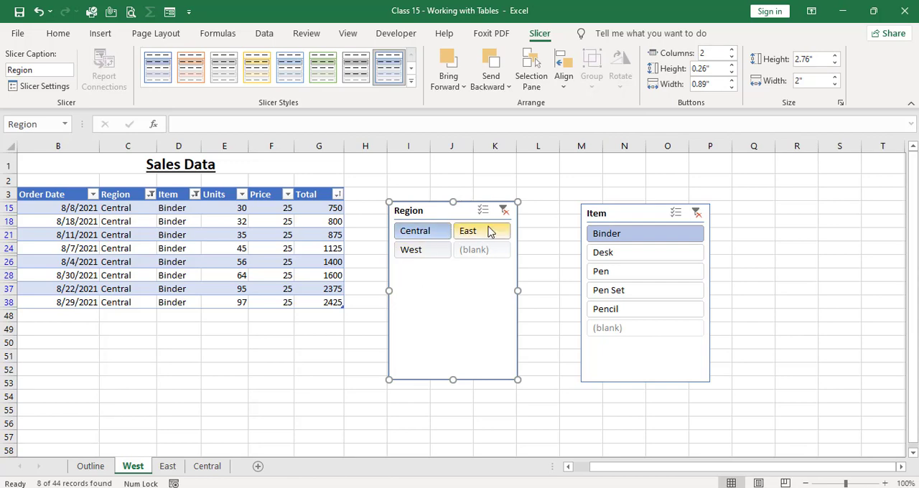
left_click(732, 49)
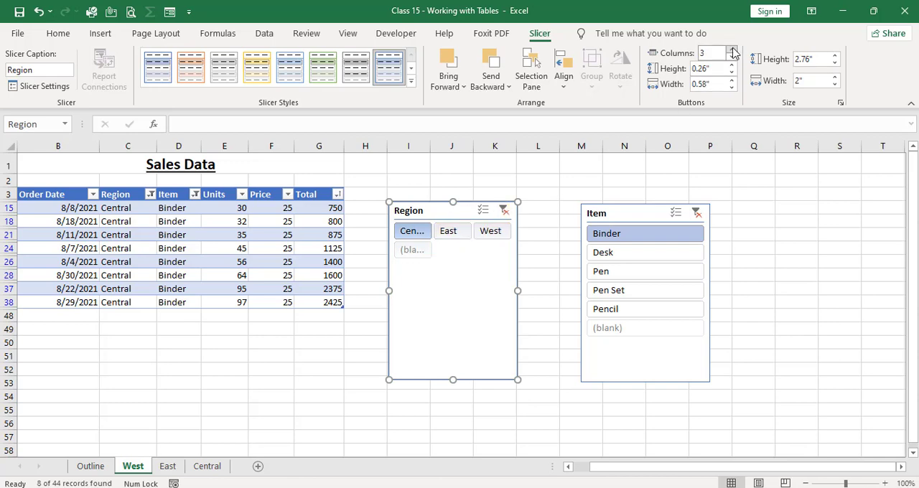
left_click(732, 50)
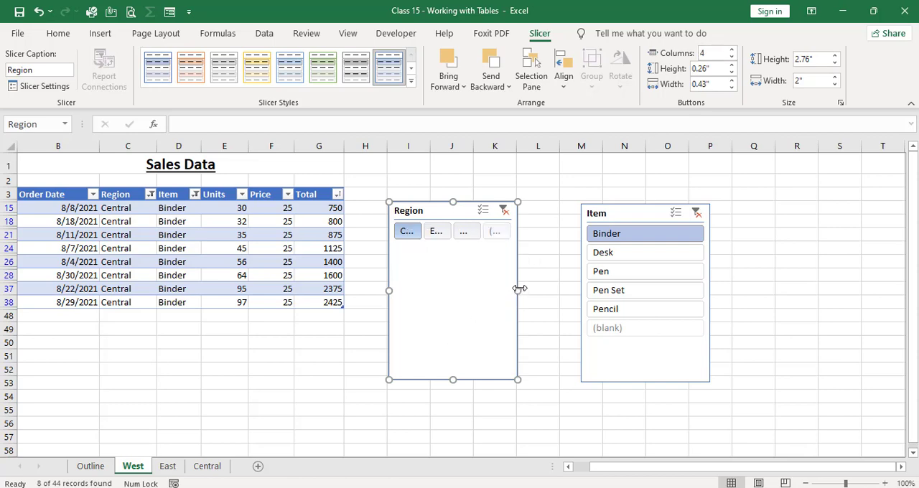
left_click_drag(519, 290, 578, 286)
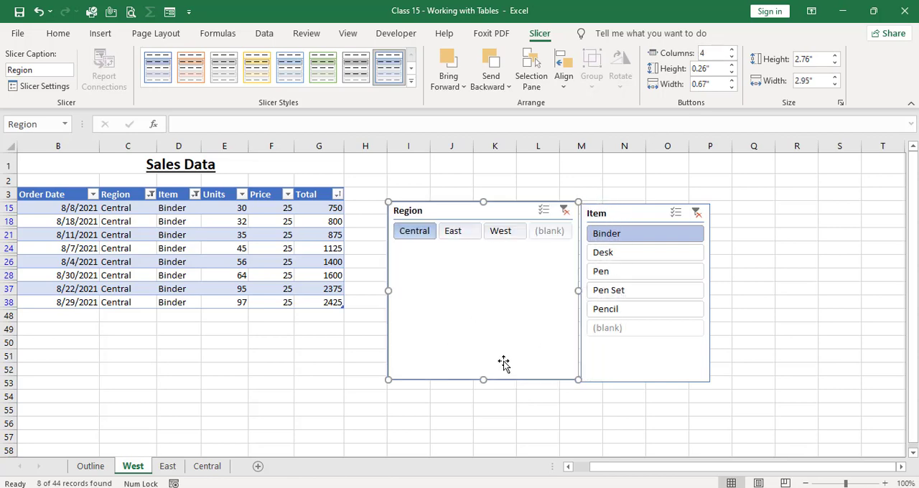
left_click_drag(483, 380, 480, 244)
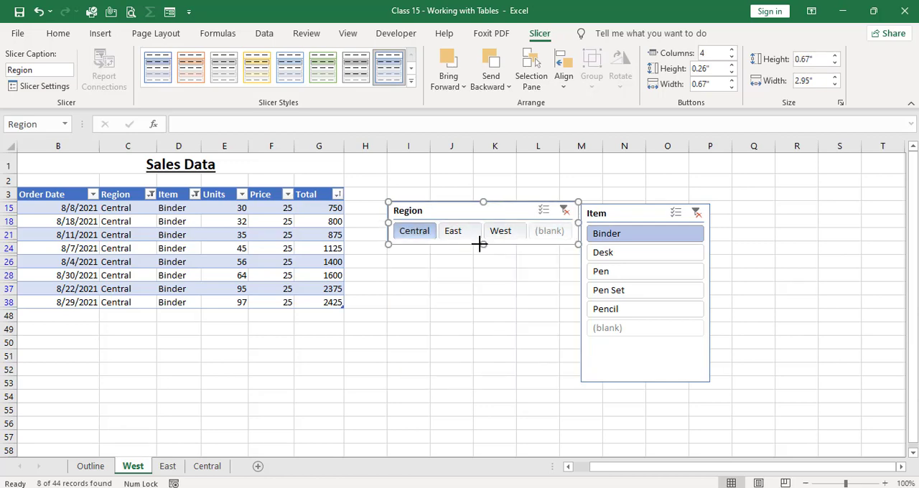
Turn on multi-select in the Region slicer and add West and East to the selected regions.
left_click(542, 213)
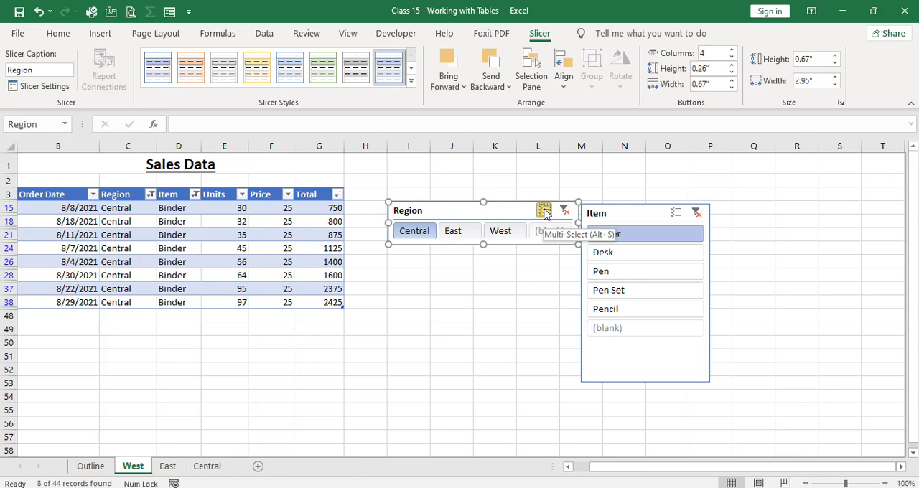
left_click(512, 233)
left_click(459, 237)
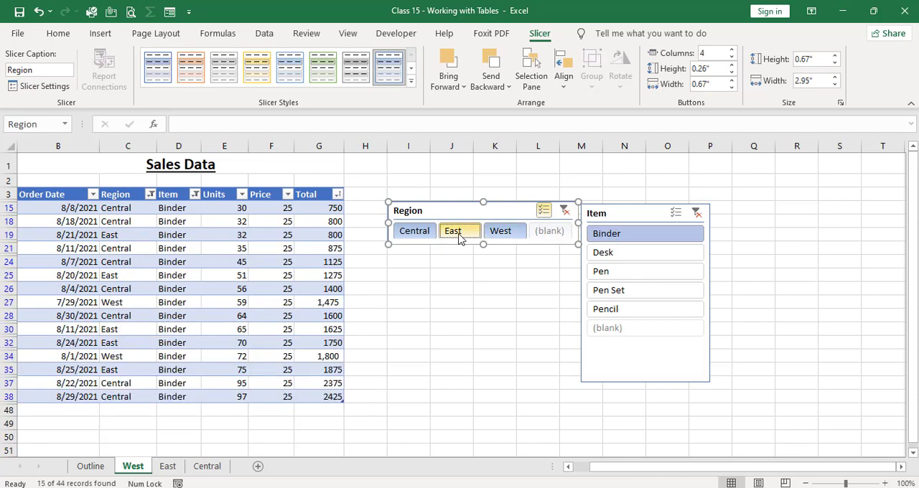